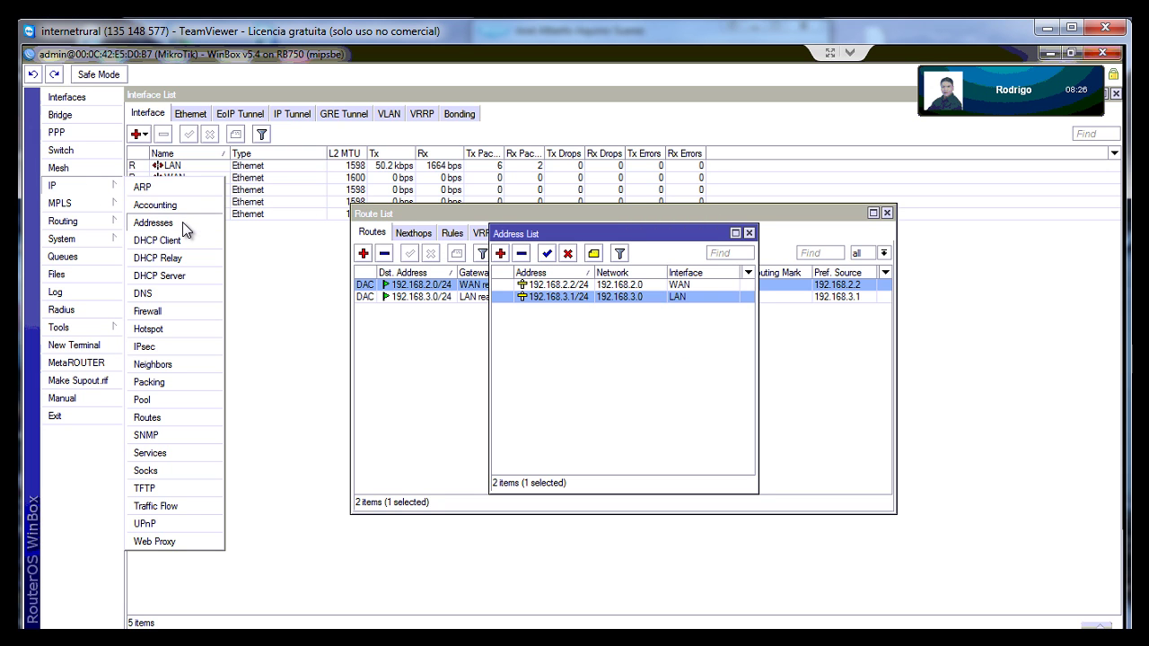
Open the IP address list and review the settings of the LAN and WAN address entries
click(537, 255)
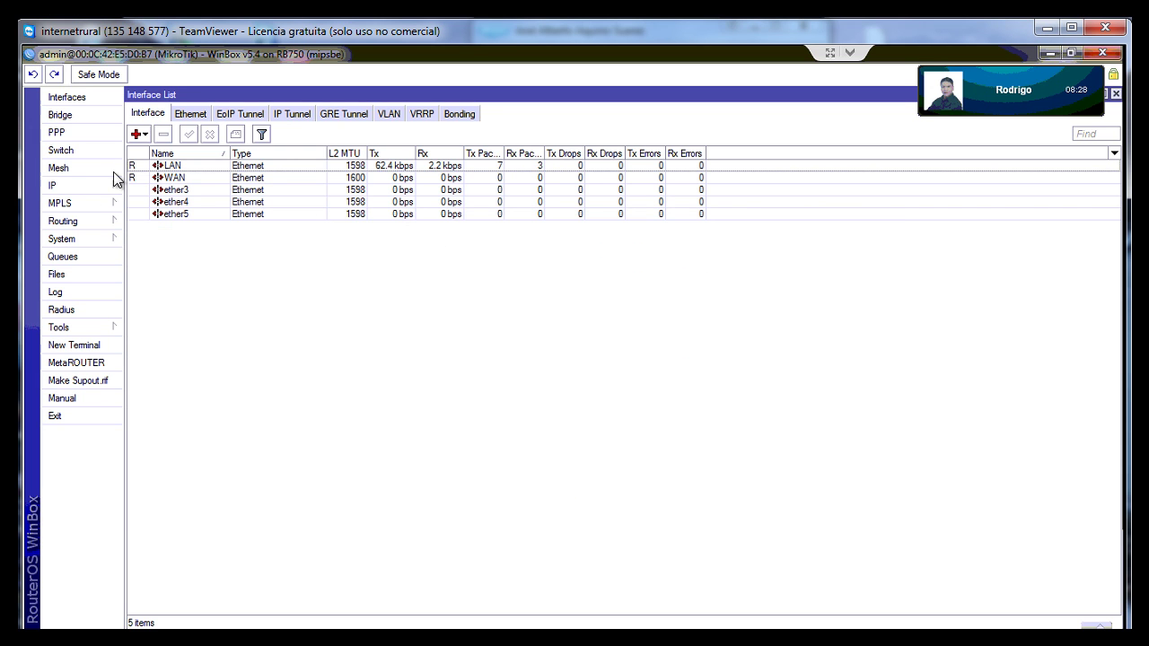
click(73, 187)
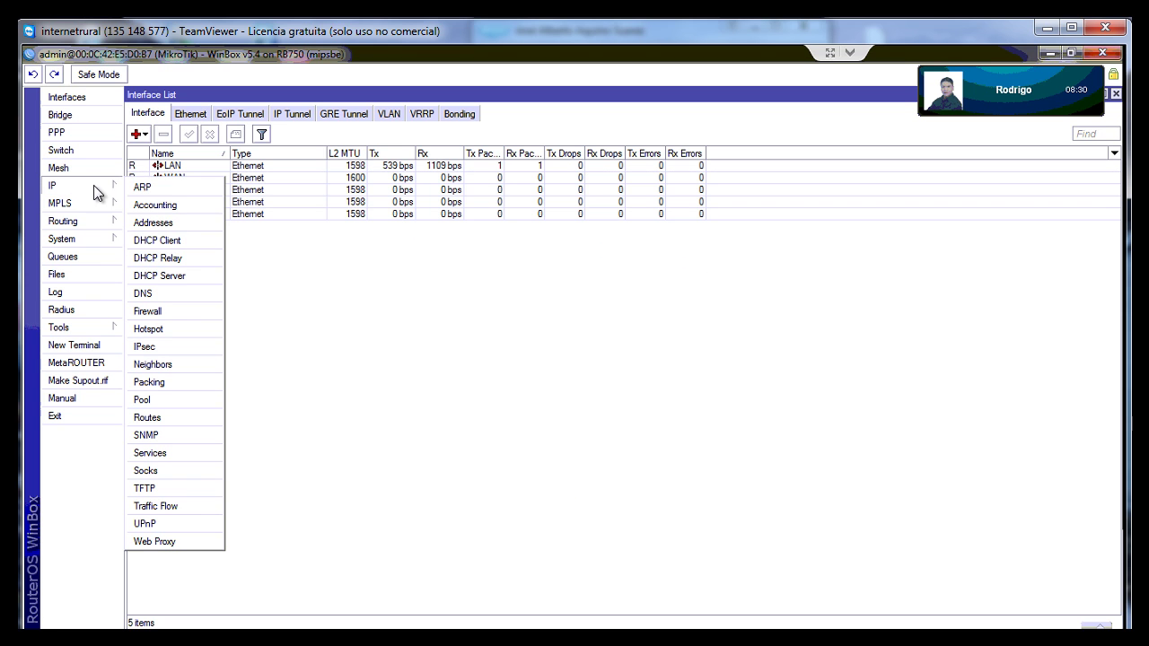
click(175, 224)
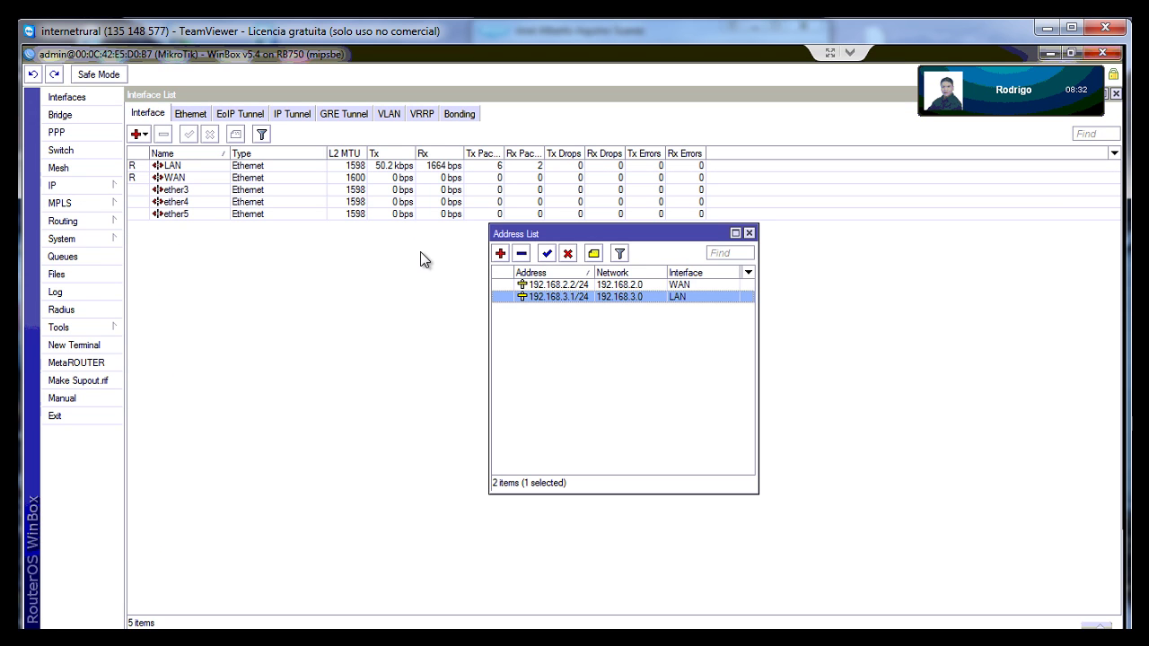
double_click(615, 294)
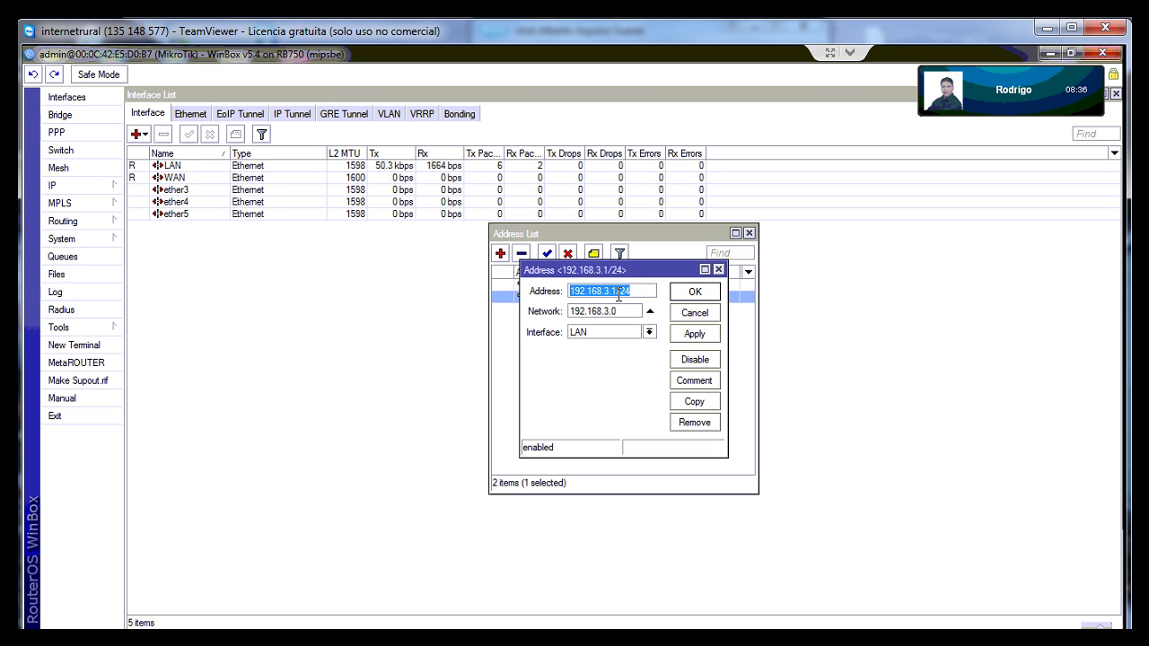
click(651, 289)
click(667, 311)
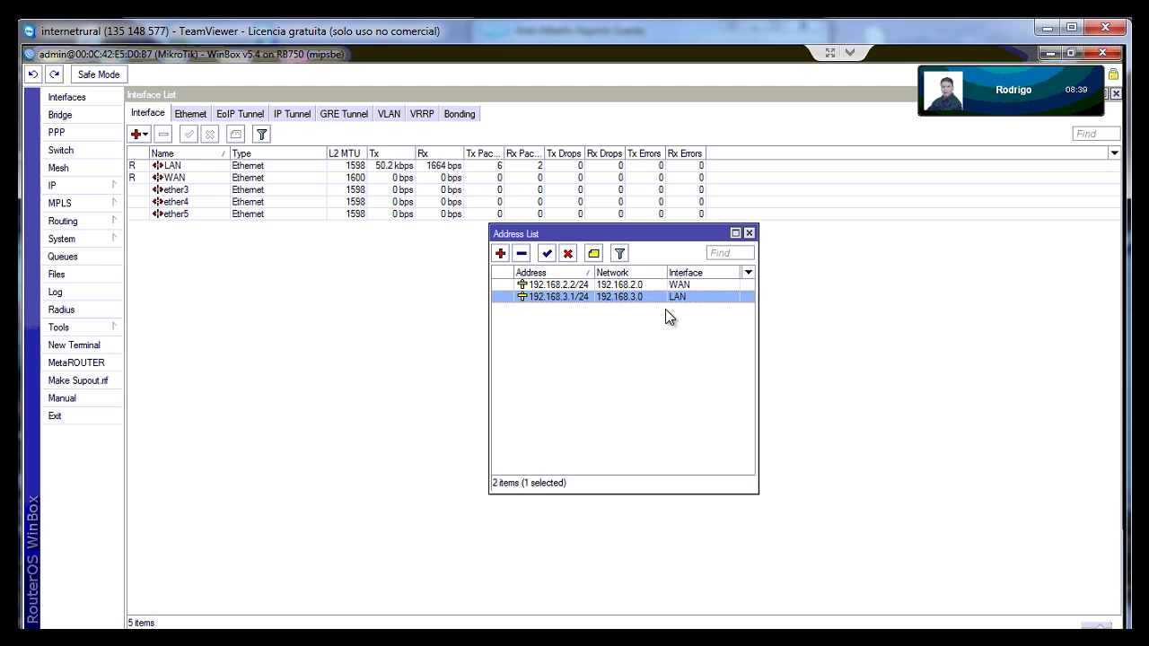
double_click(618, 285)
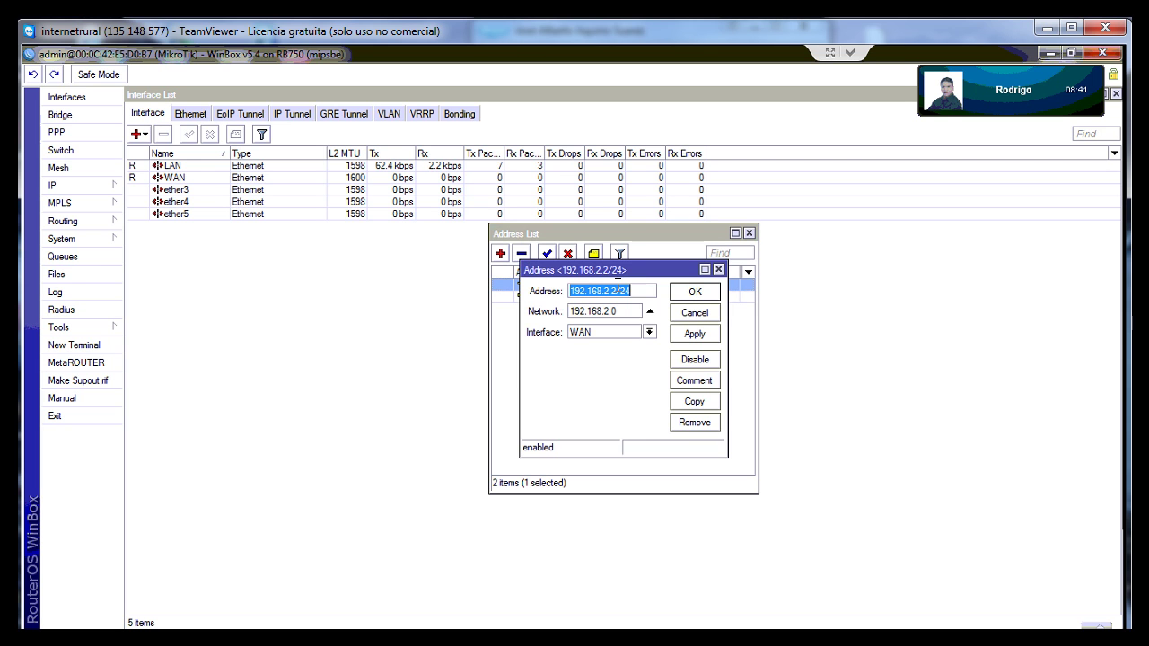
click(715, 295)
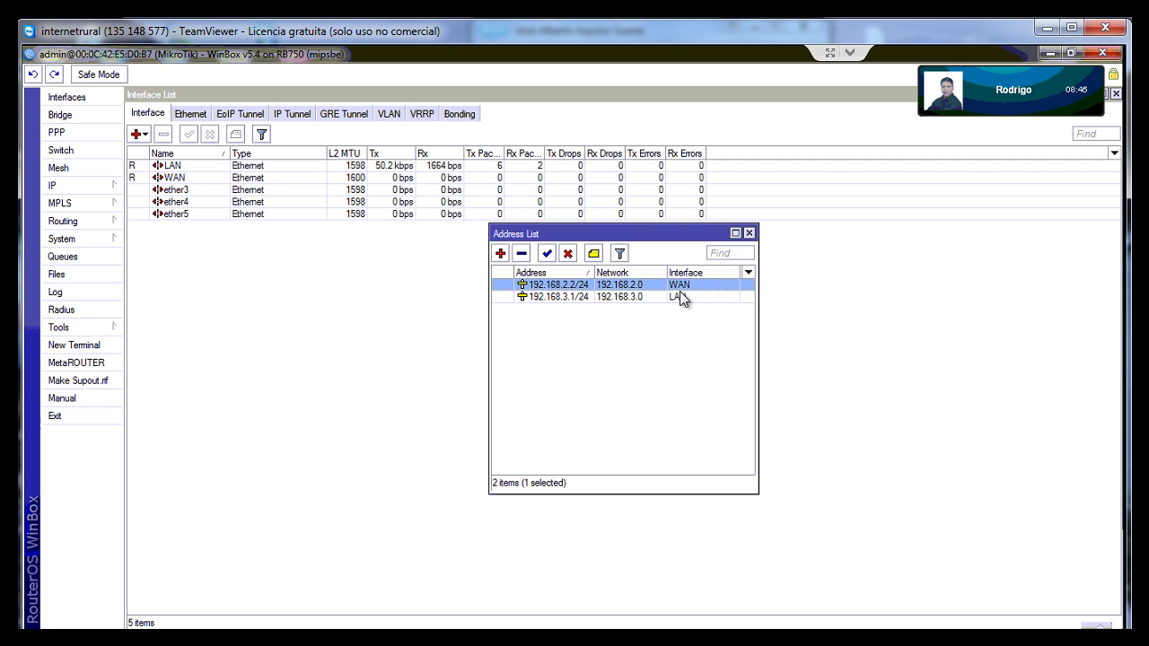
Re-enter the /24 mask on the LAN address 192.168.3.1, clear its network value and apply the entry
double_click(618, 296)
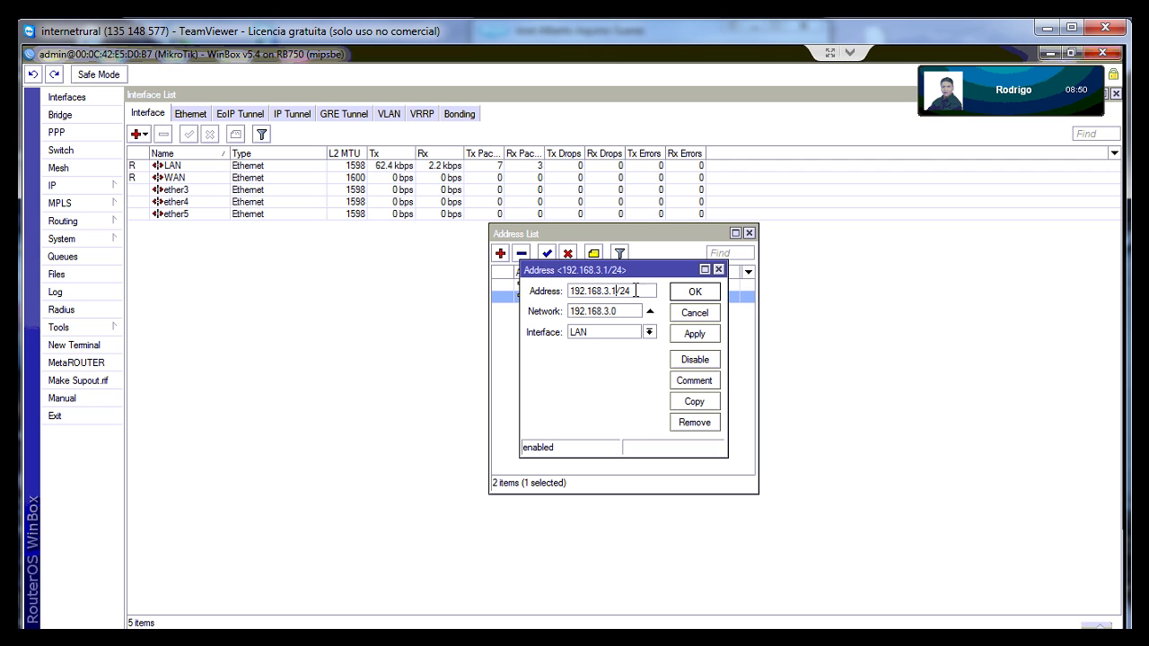
drag(617, 290, 633, 292)
key(BackSpace)
text(/24)
click(650, 311)
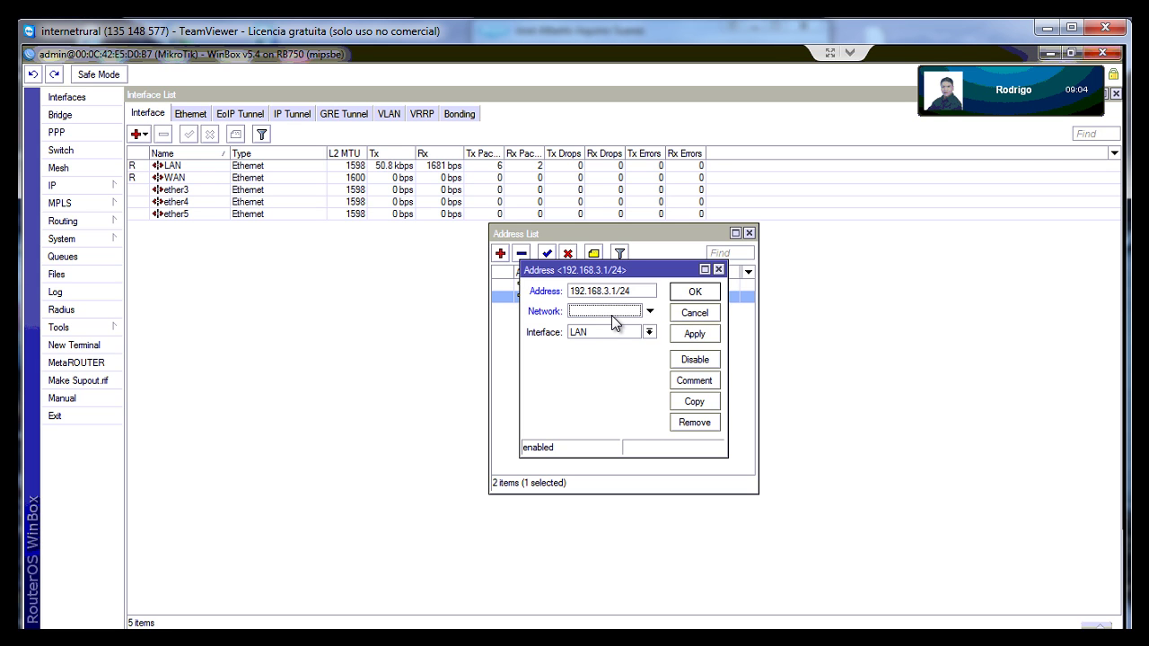
click(693, 336)
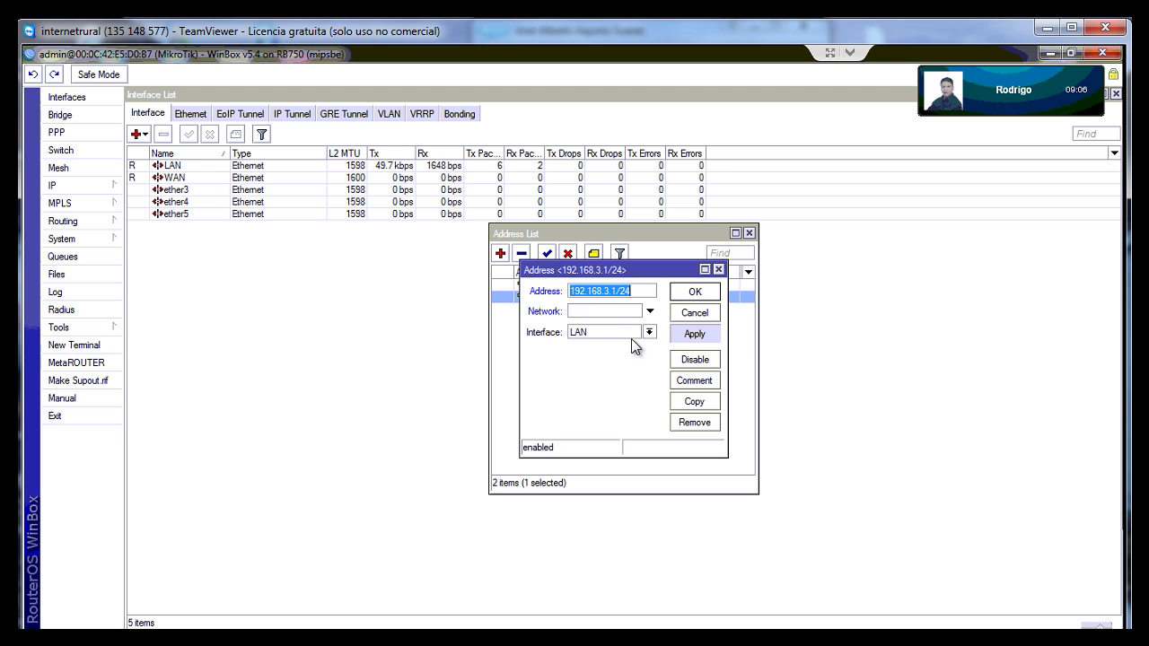
click(696, 293)
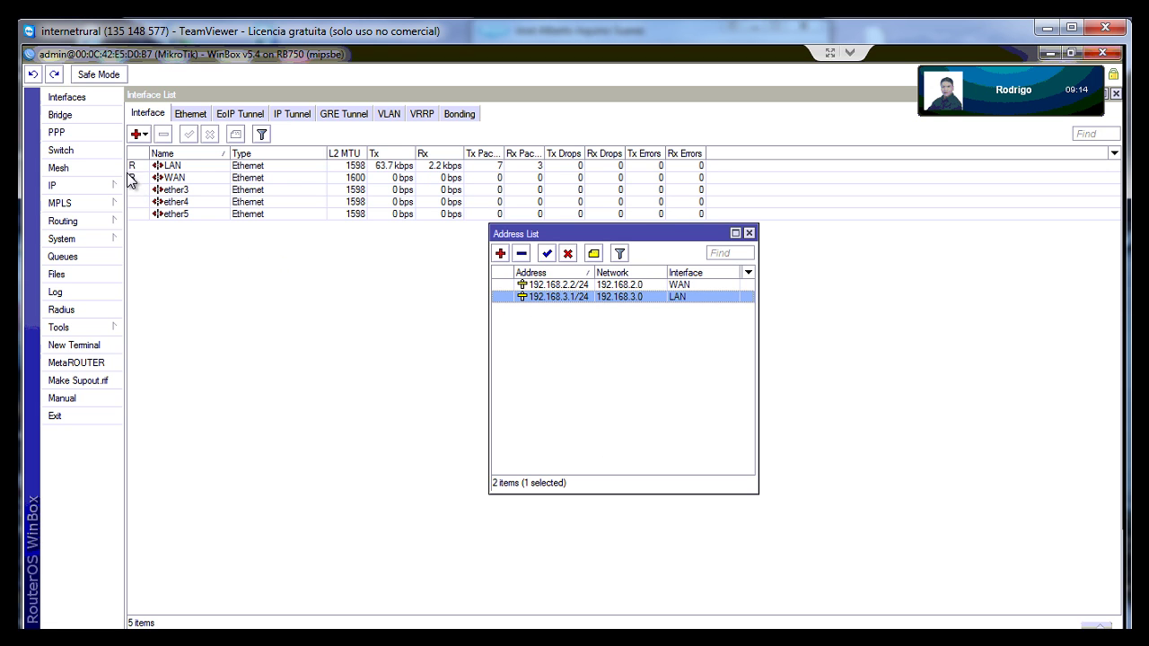
Add 8.8.8.8 as the second server in the router's DNS settings and save them
click(69, 186)
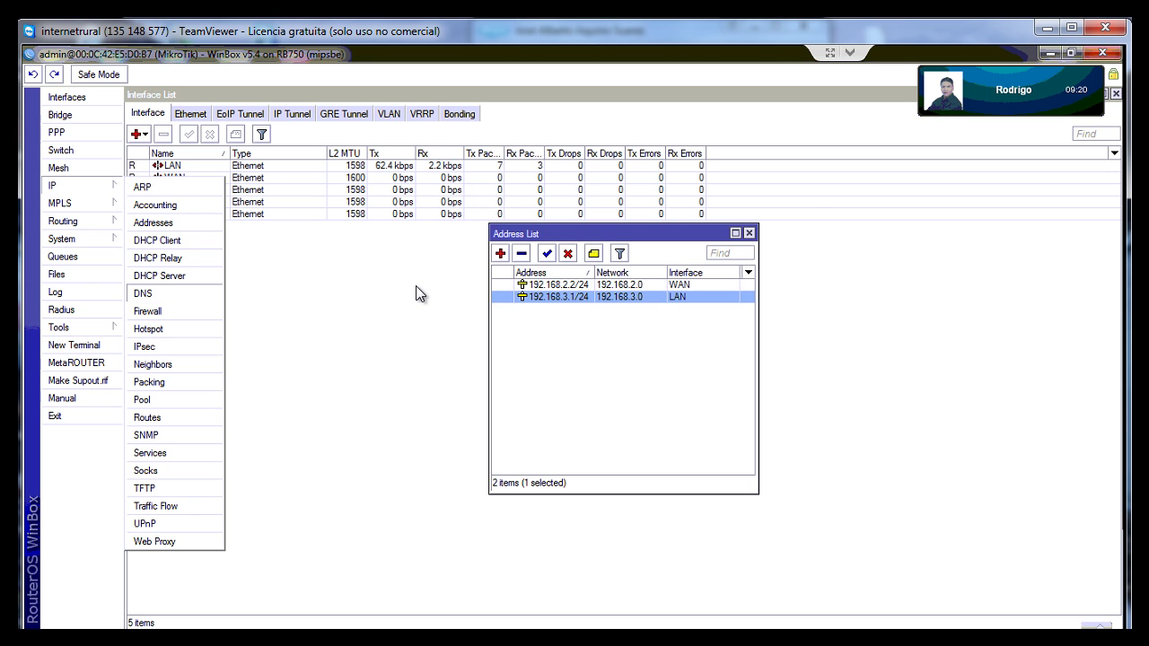
click(581, 264)
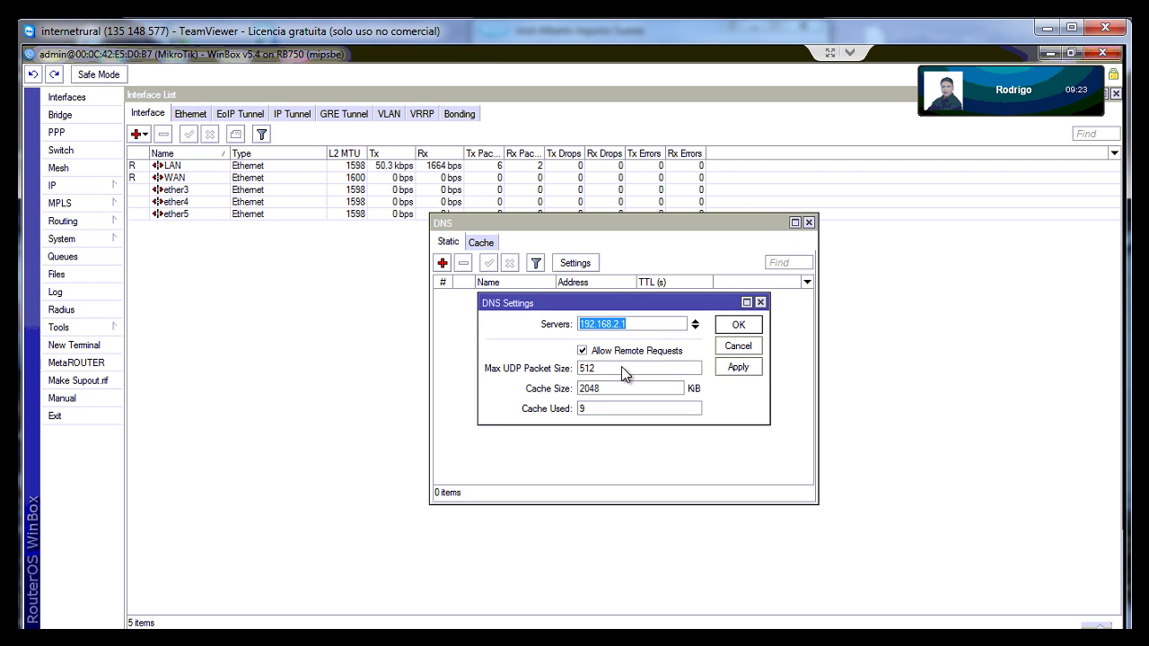
click(695, 328)
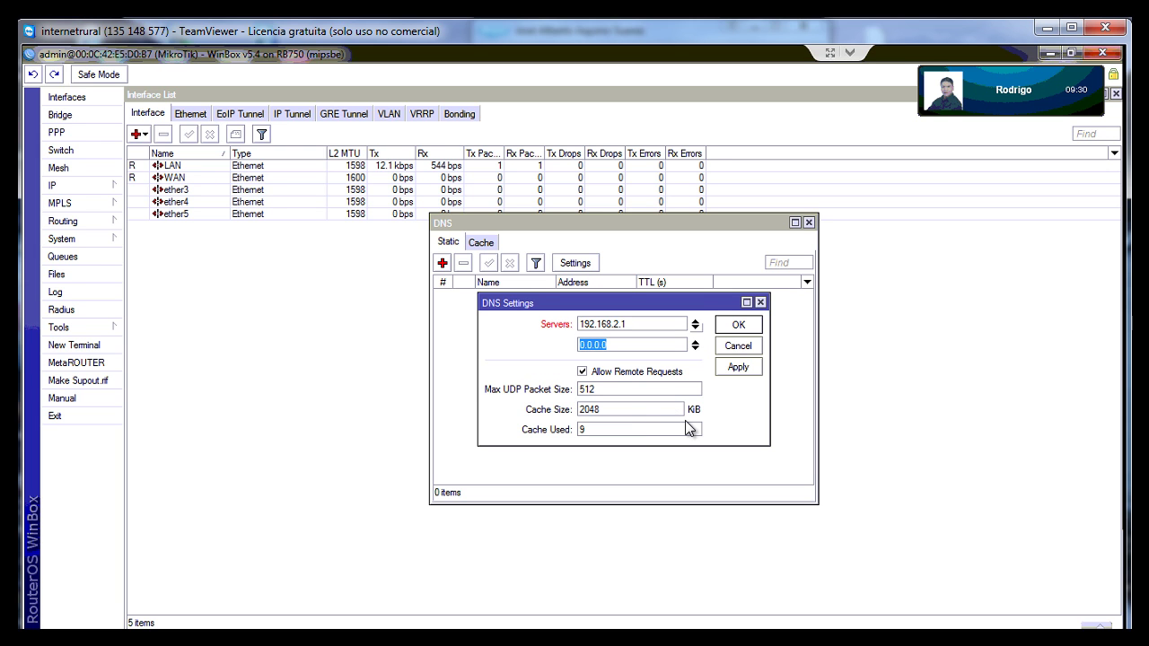
text(8.8.8.8)
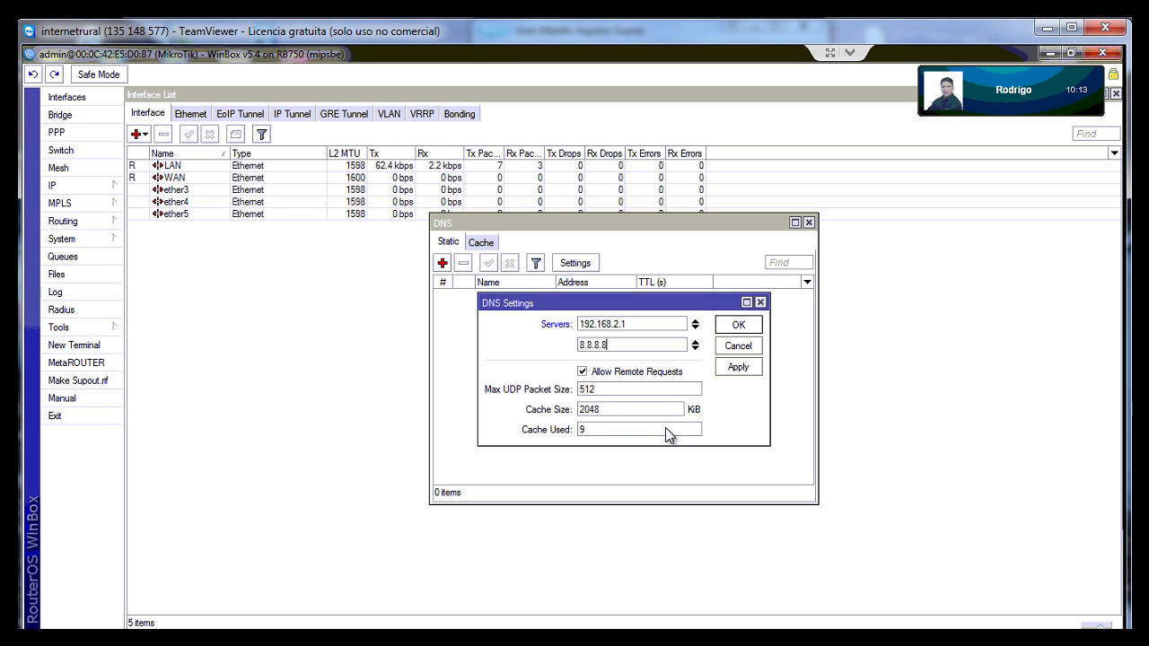
key(Tab)
key(Return)
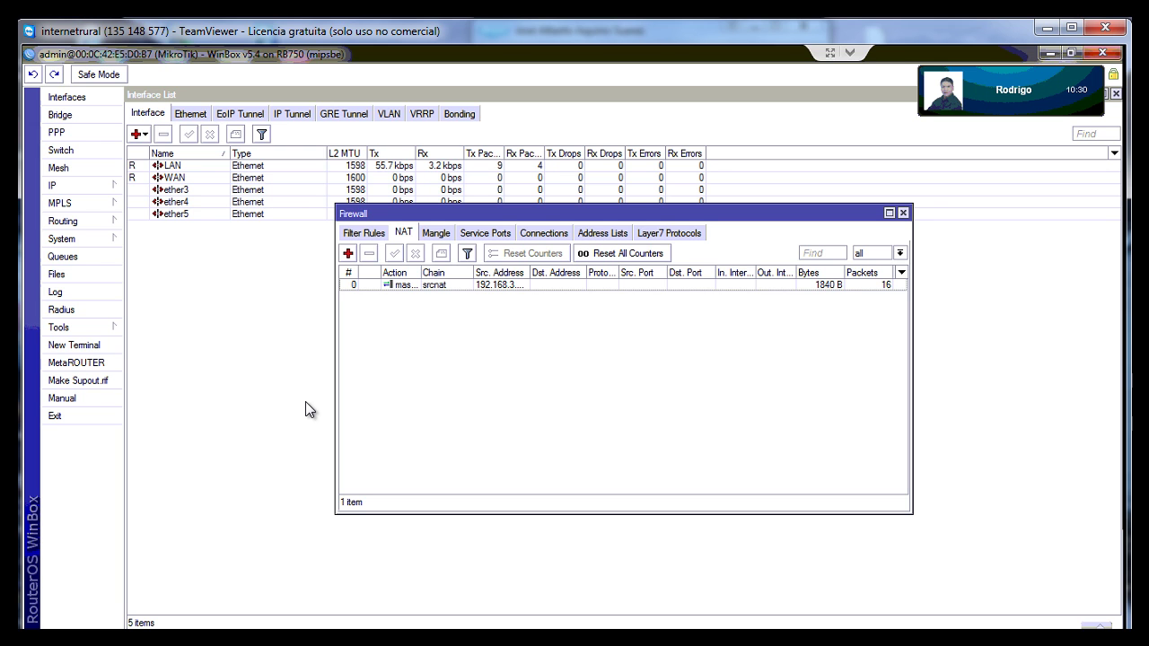
Review the action and general settings of the existing masquerade rule for 192.168.3.0/24 in the firewall's NAT list
click(431, 288)
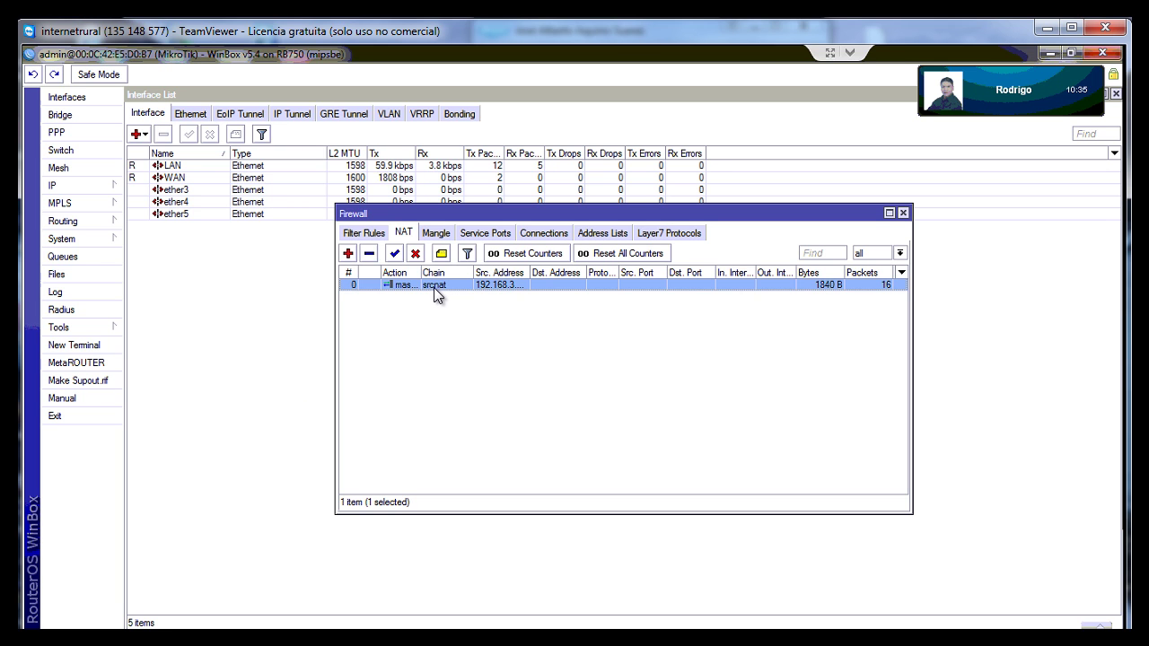
double_click(433, 287)
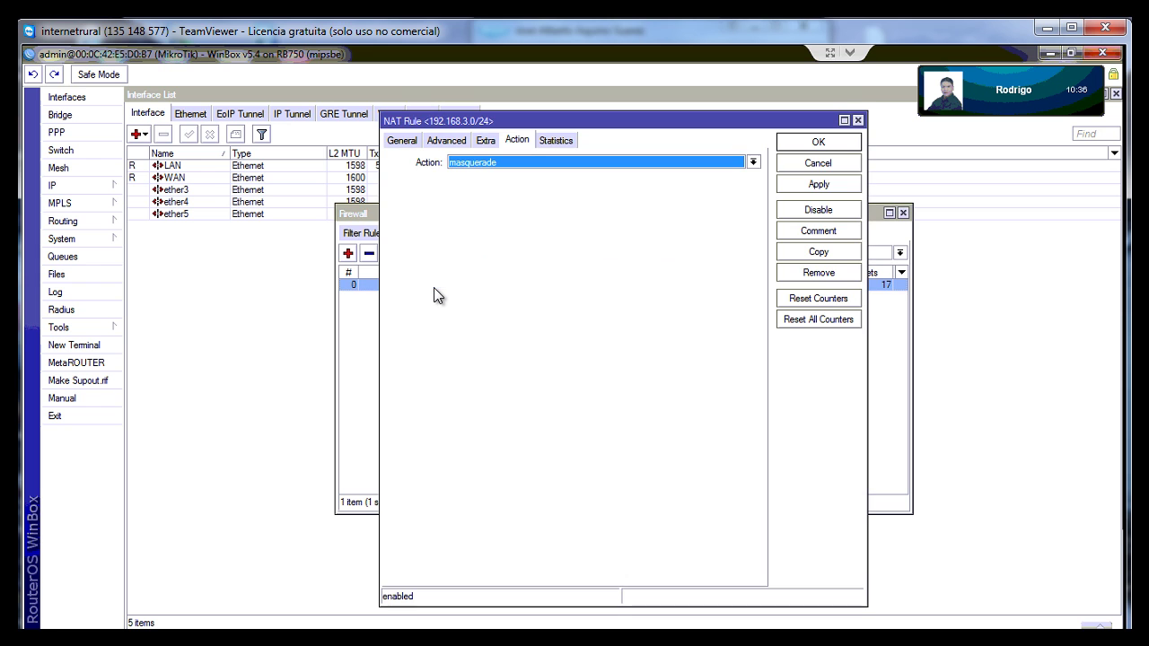
click(403, 142)
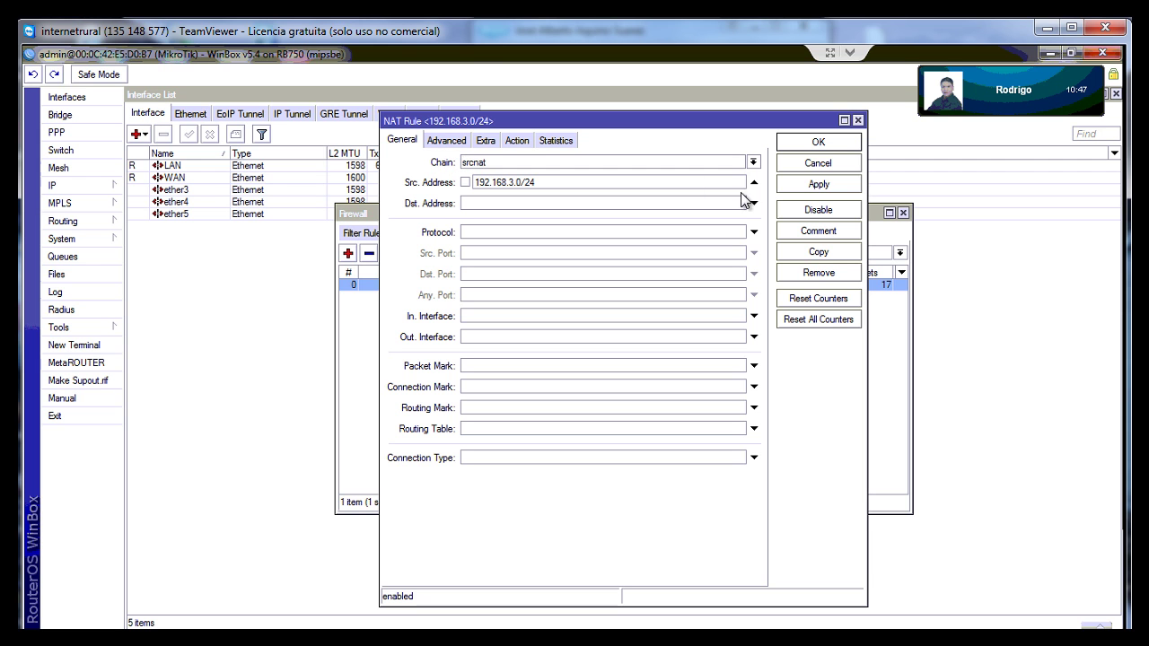
click(856, 120)
Add a srcnat NAT rule with WAN as the out interface and masquerade as the action
click(348, 253)
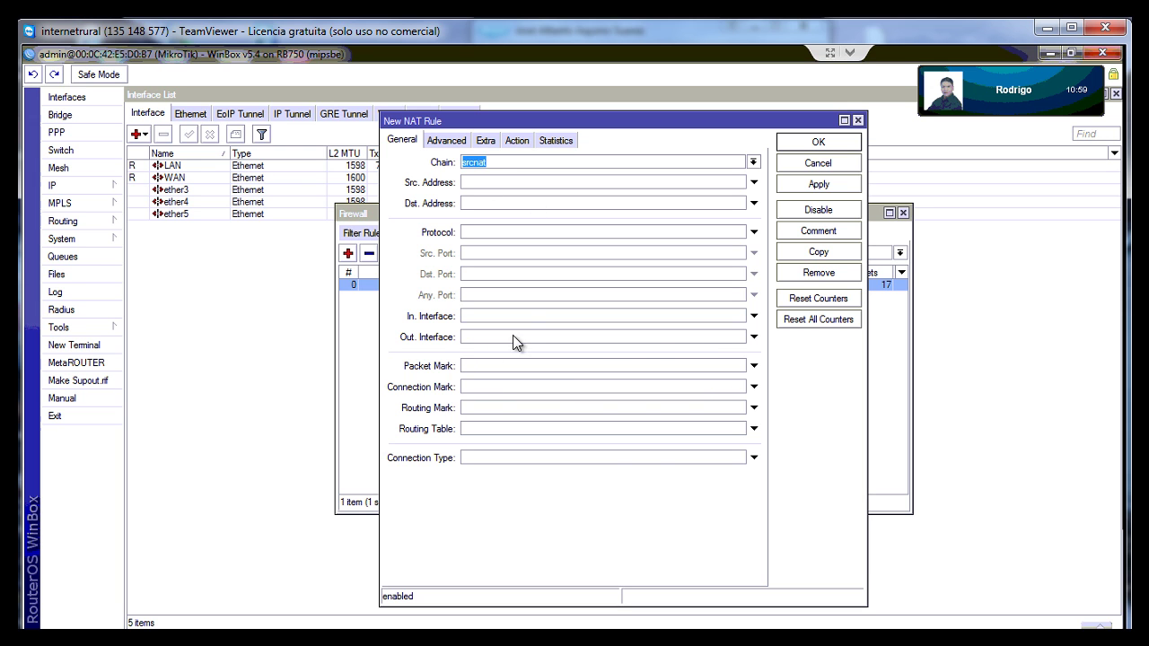
click(635, 342)
click(680, 355)
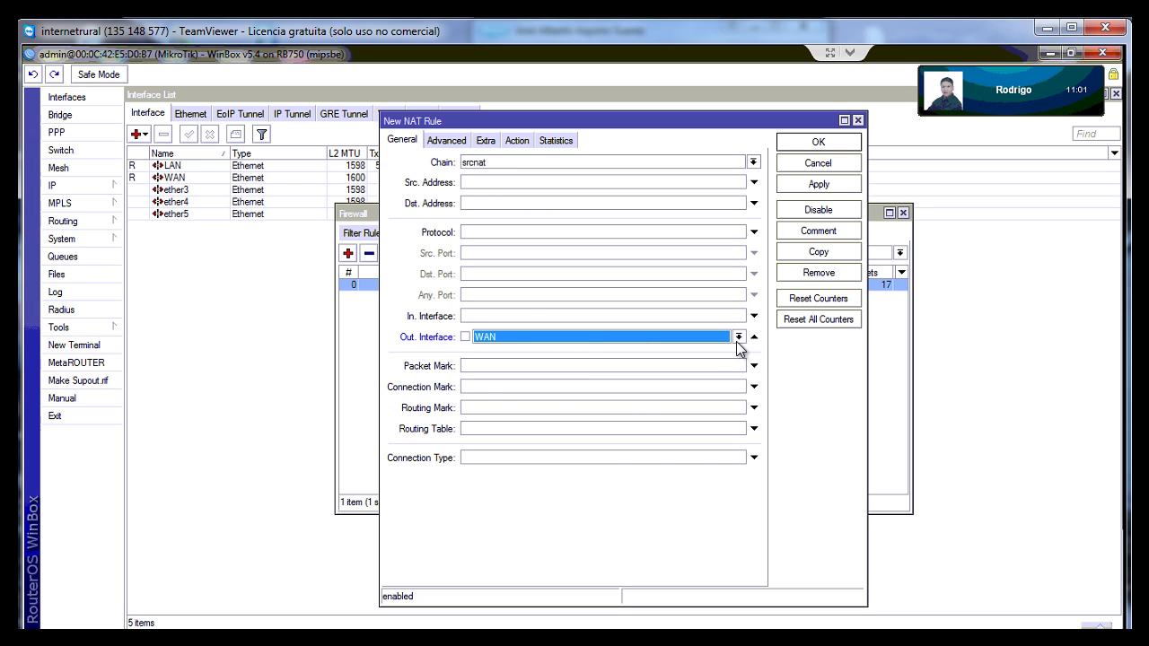
click(518, 140)
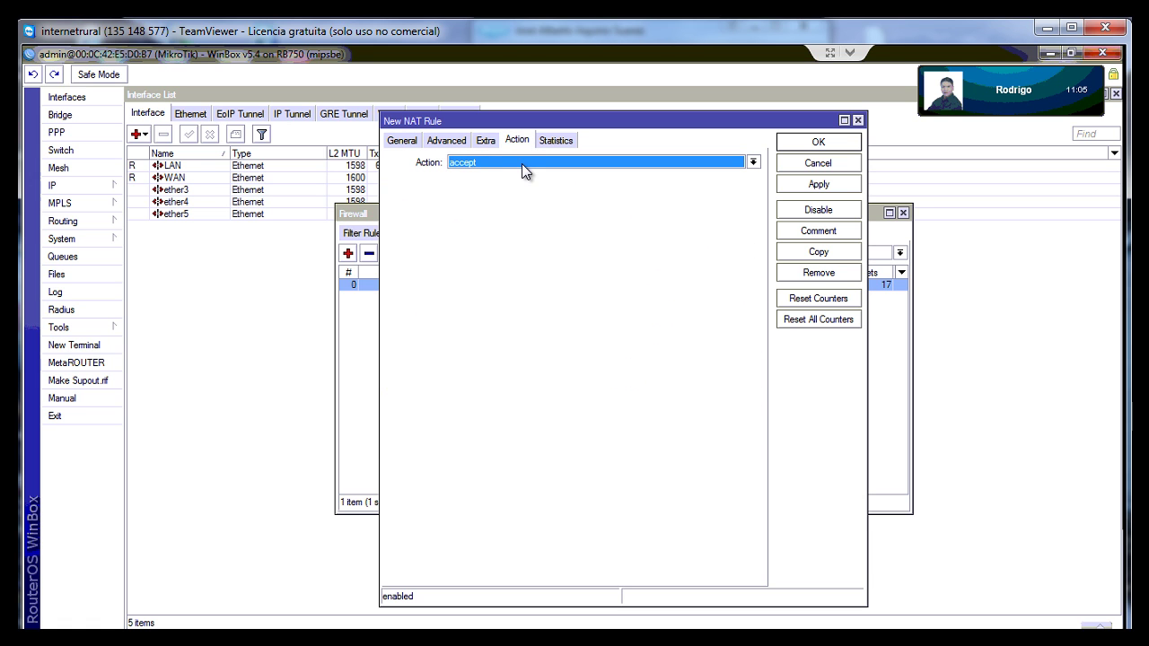
click(521, 164)
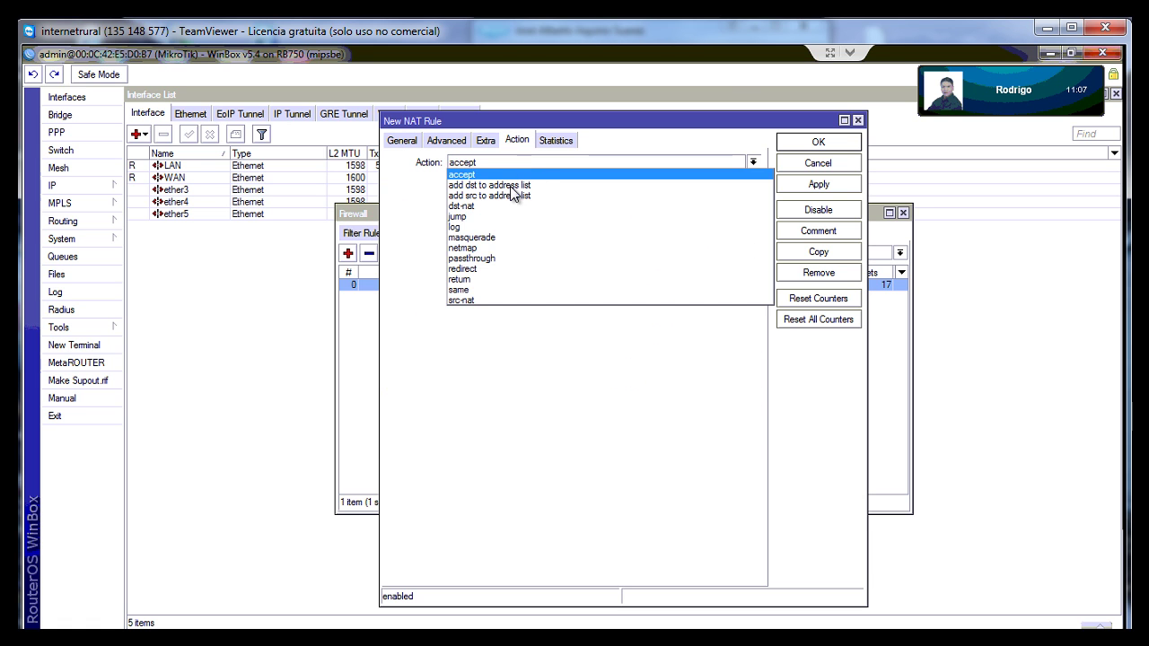
click(491, 238)
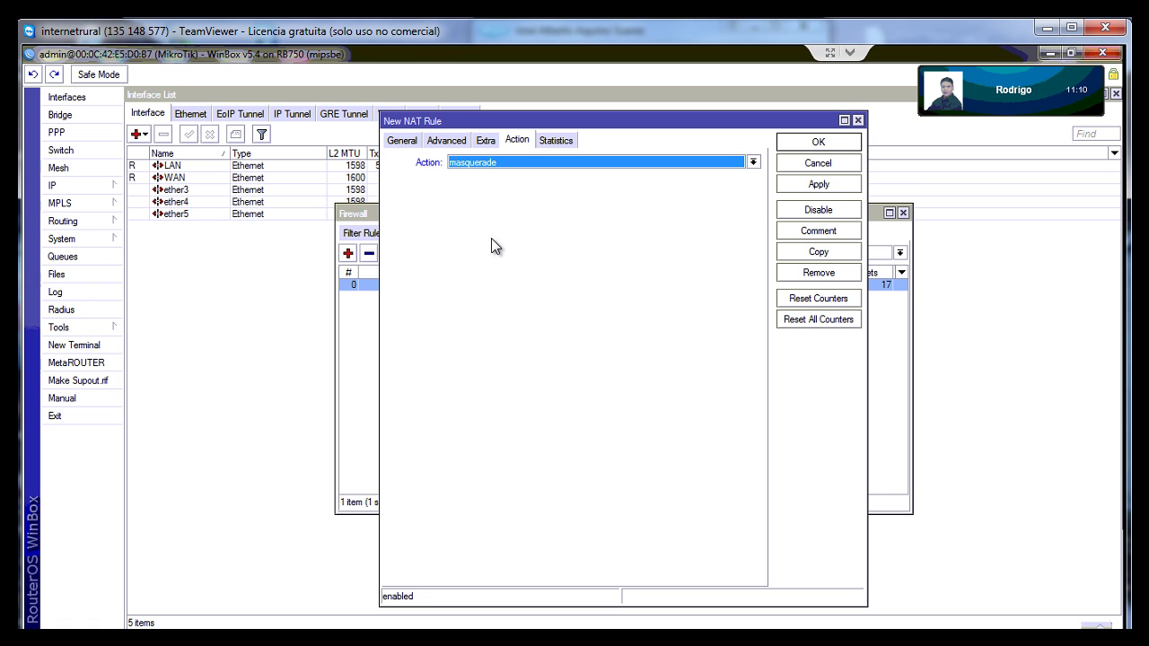
click(827, 141)
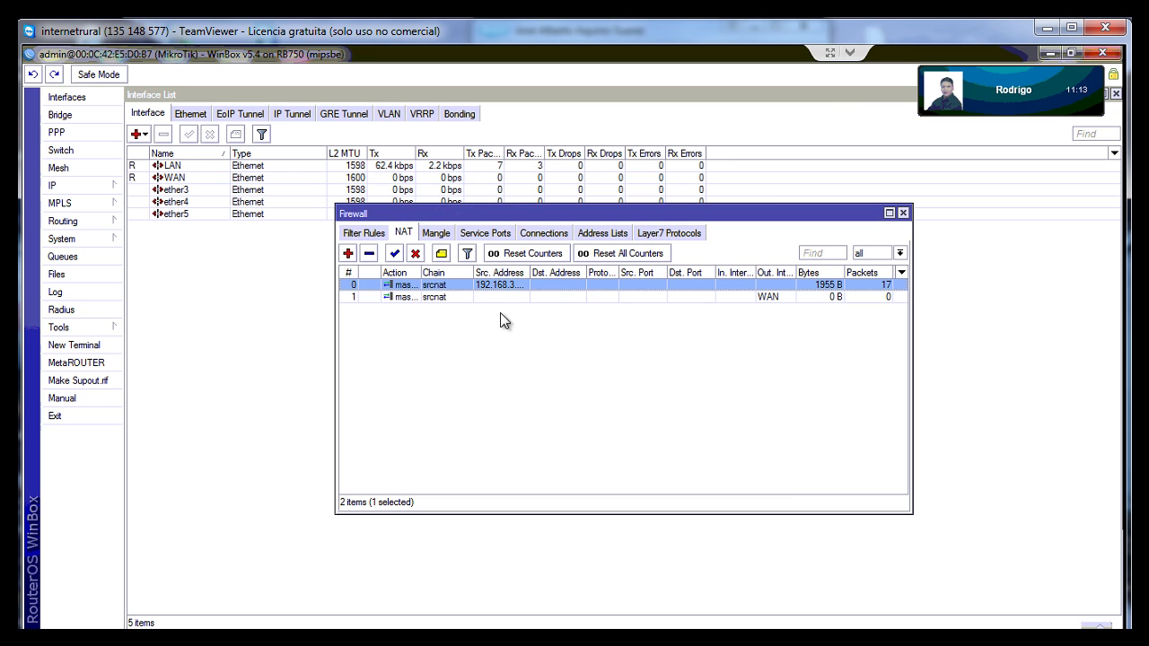
Review the general and action settings of the WAN masquerade rule and remove it from the NAT list
click(539, 299)
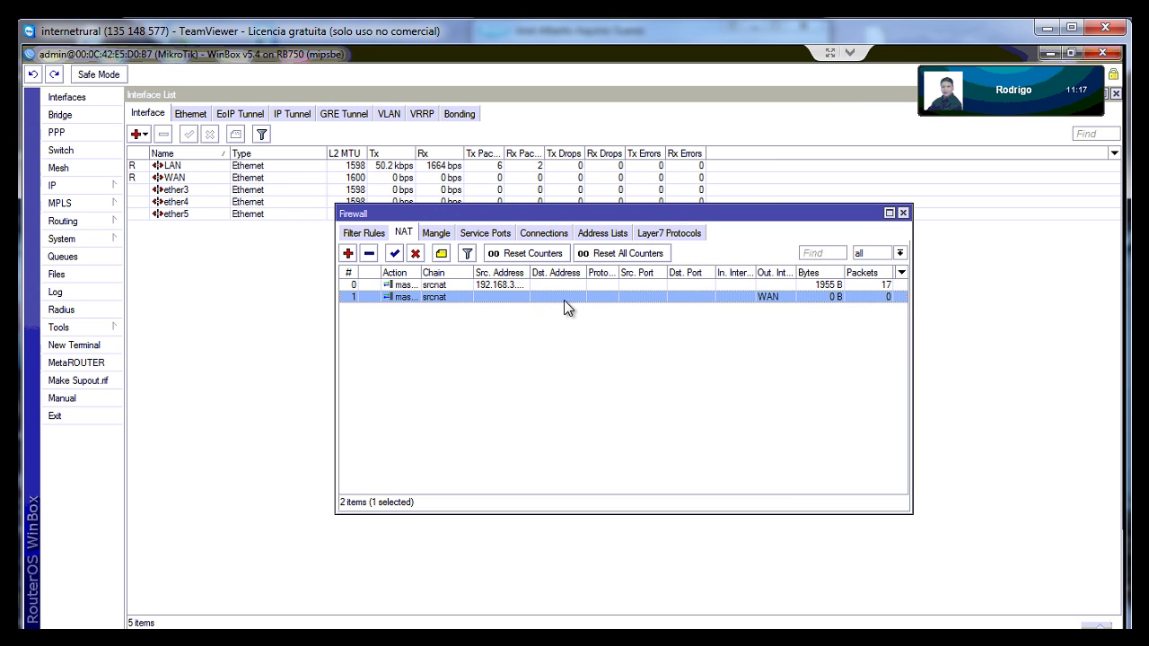
double_click(432, 299)
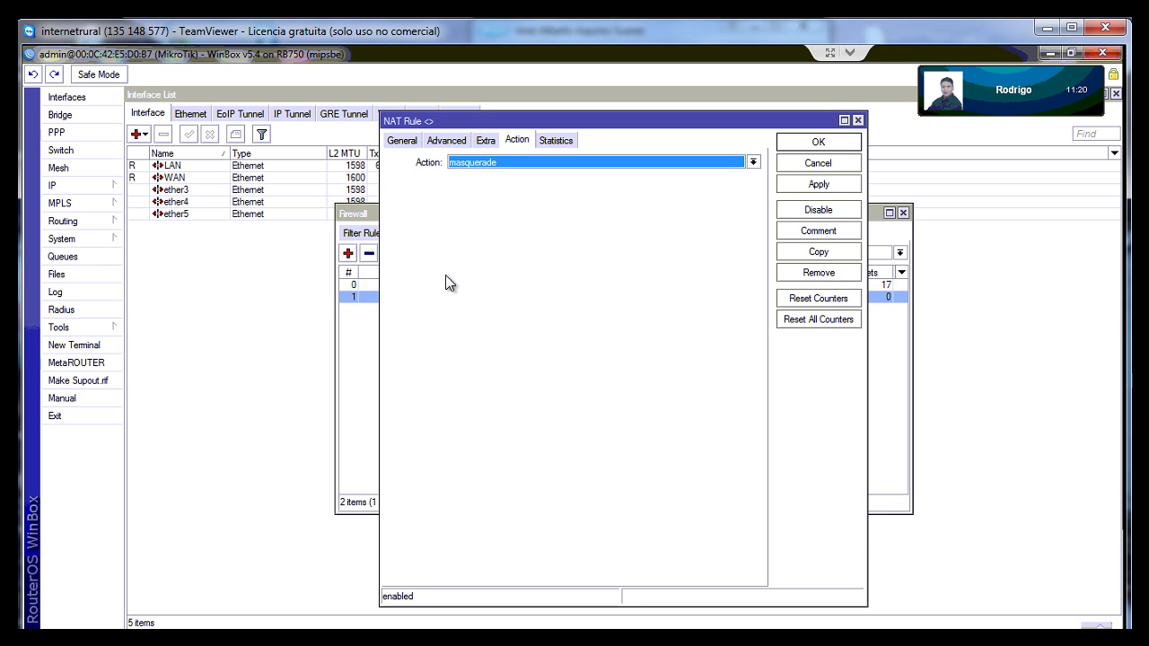
click(399, 140)
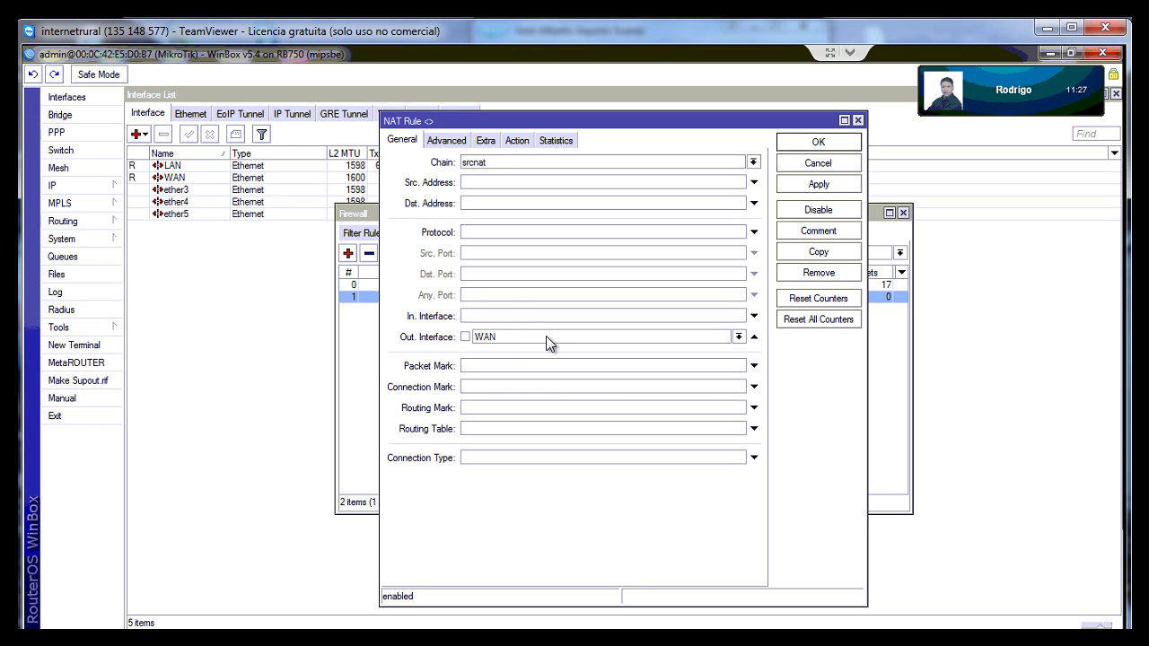
click(516, 141)
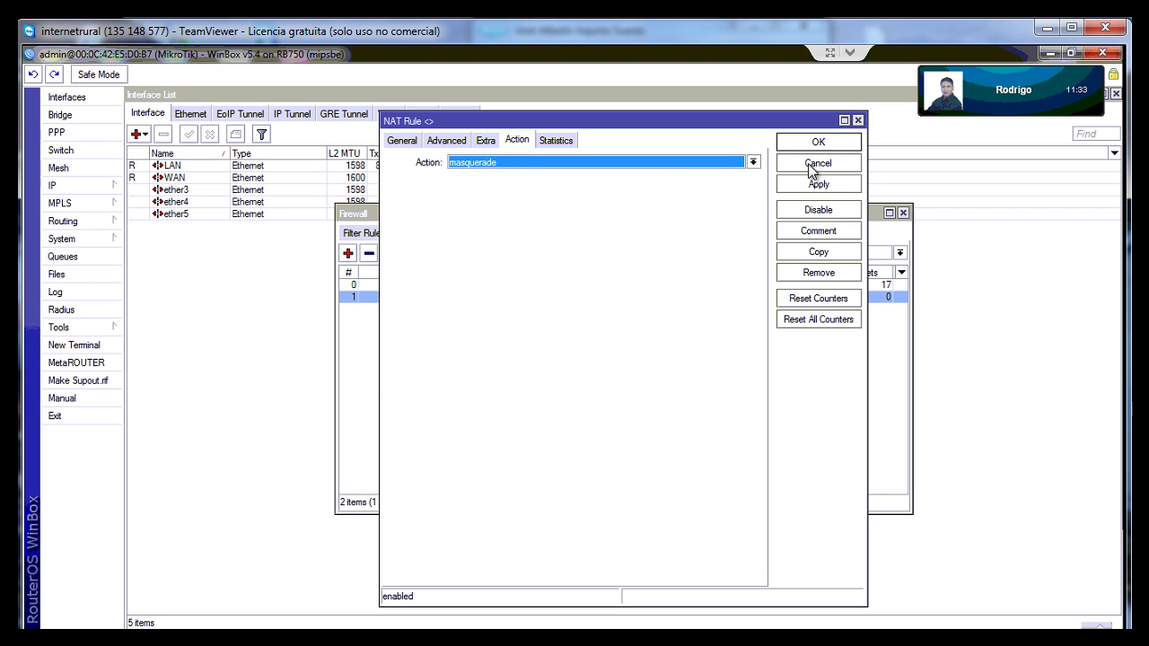
click(818, 141)
click(735, 202)
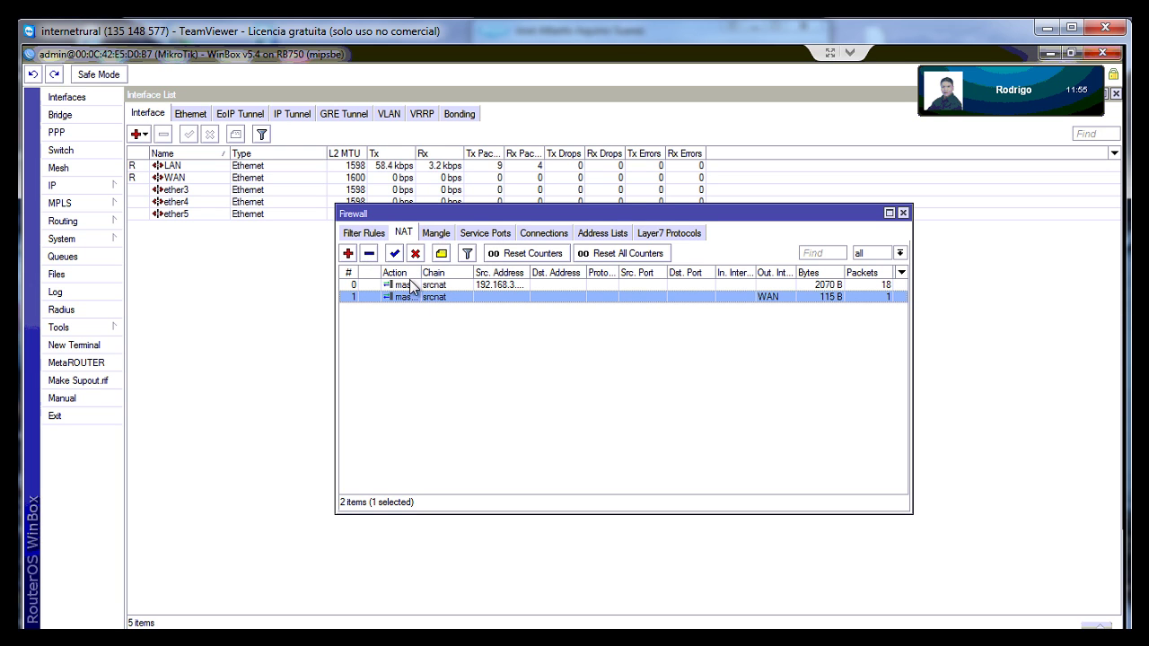
click(368, 254)
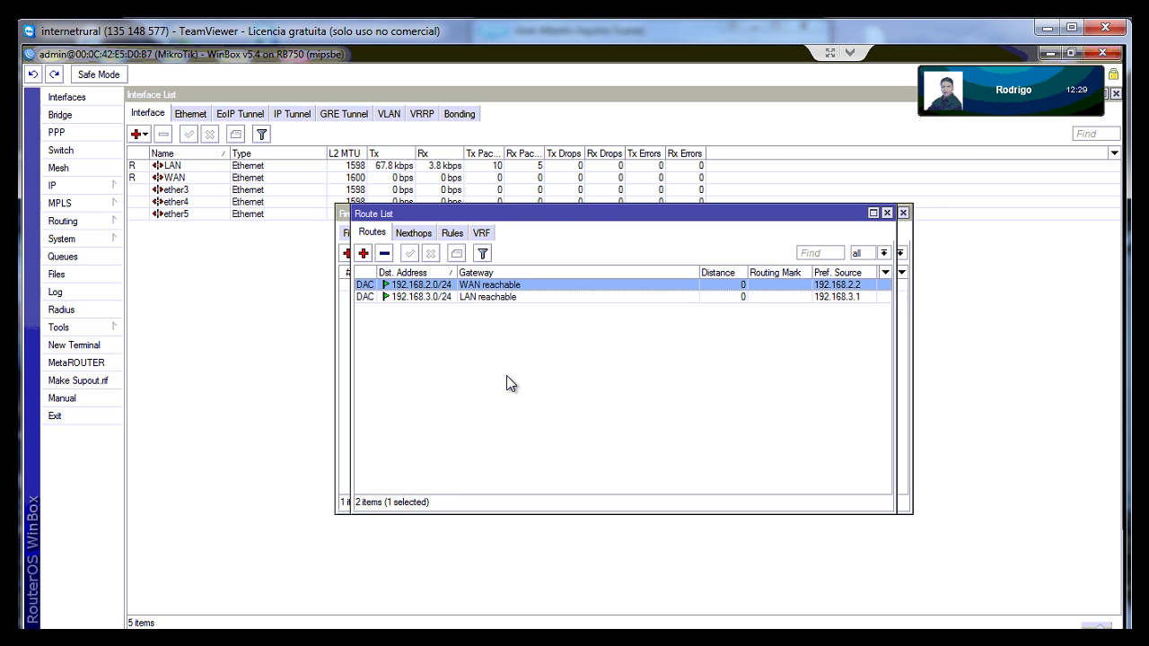
Add a default route for destination 0.0.0.0/0 with gateway 192.168.2.1 and save it
click(363, 253)
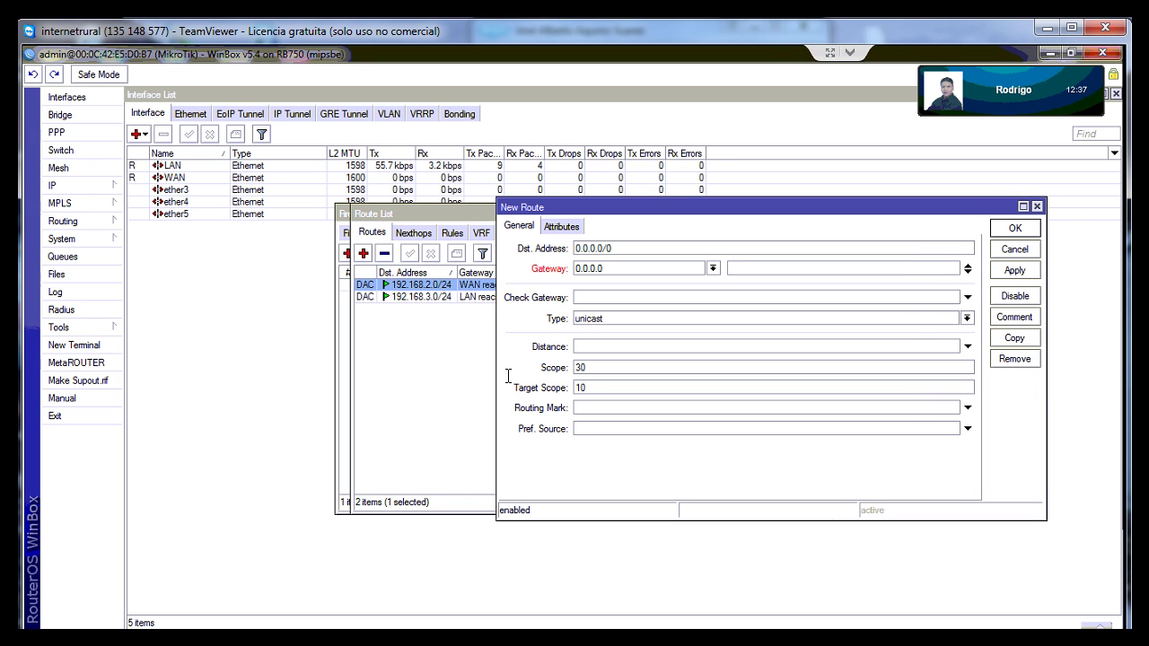
key(shift+Home)
key(BackSpace)
text(192.168.2.1)
key(Return)
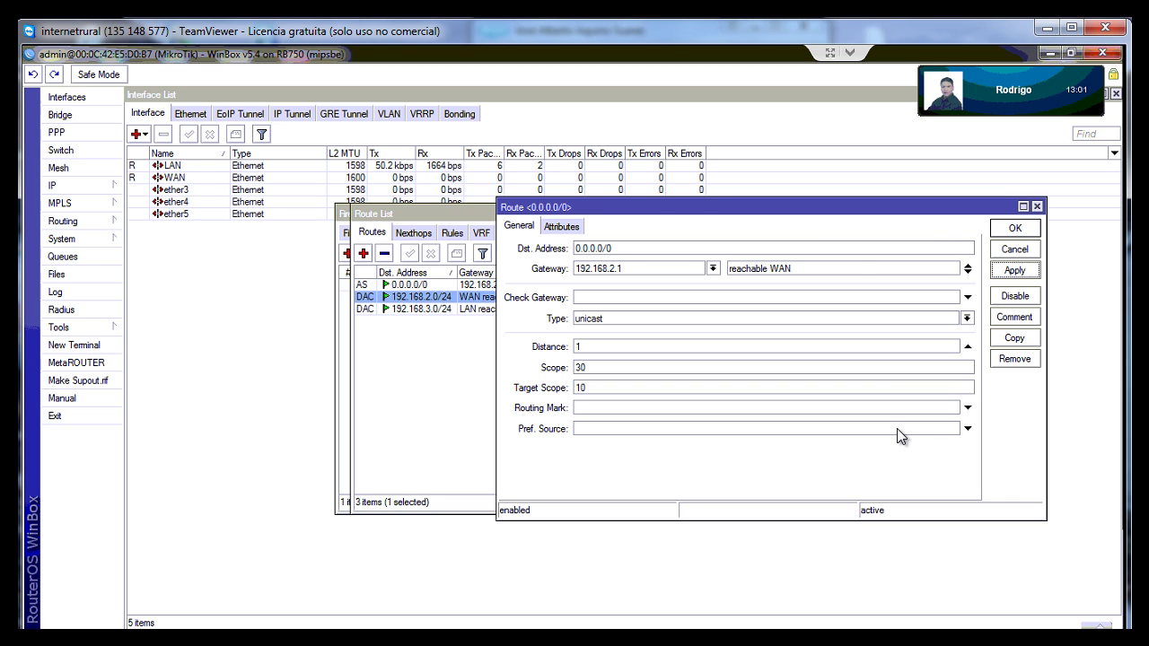
click(1015, 228)
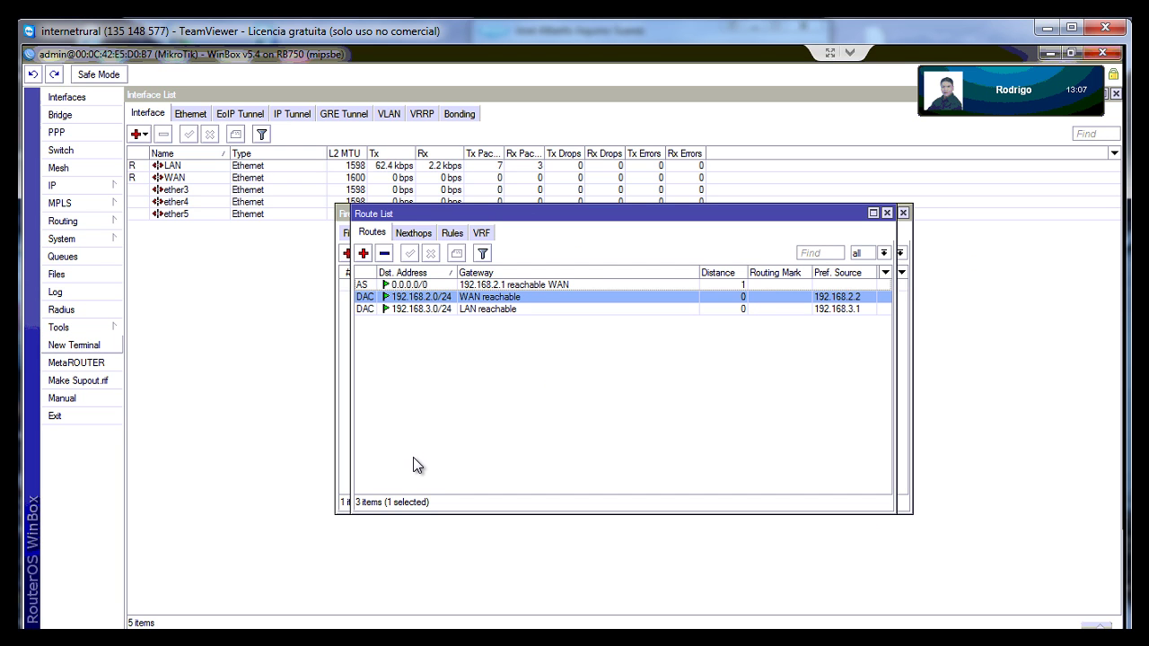
click(74, 345)
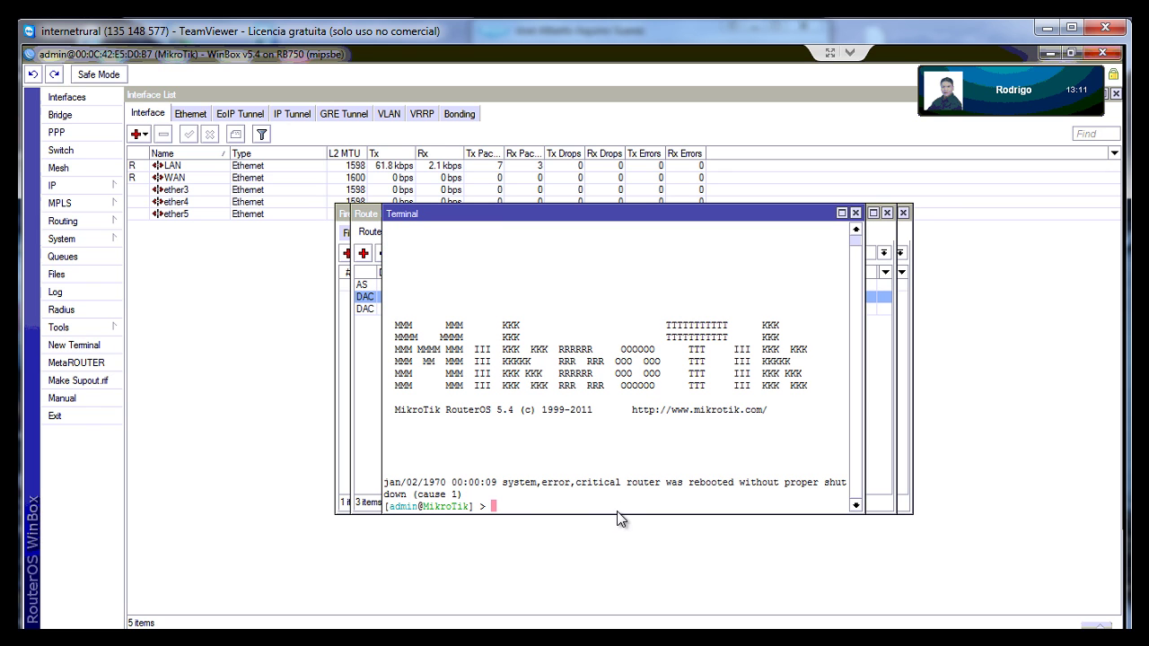
text(ping www.google.com)
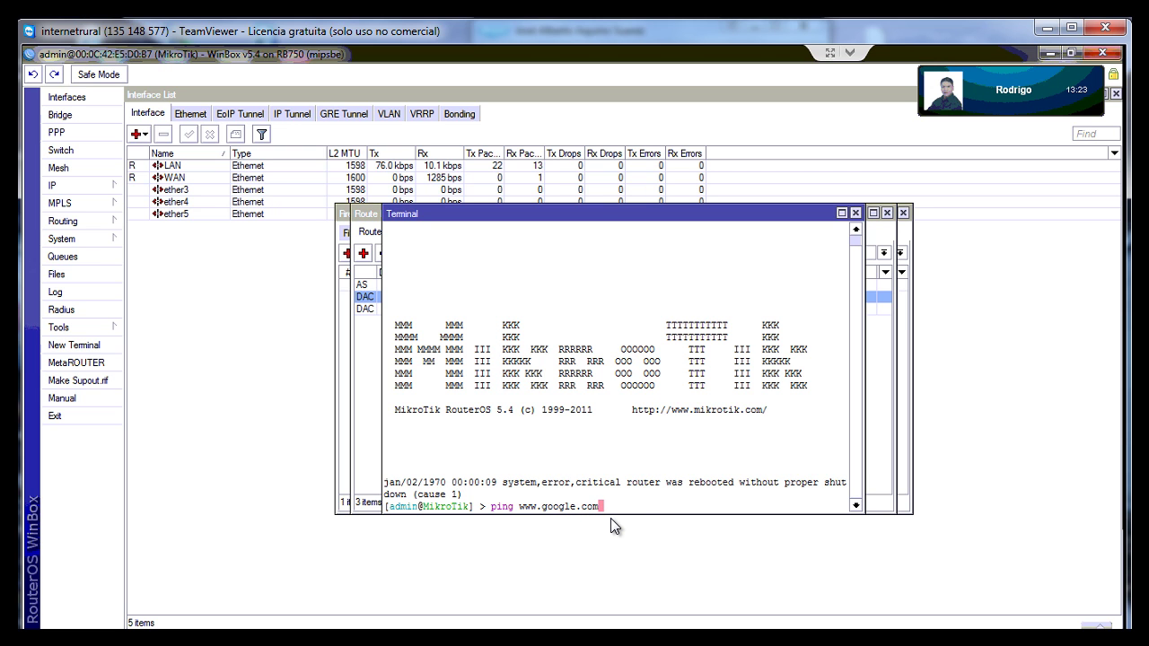
text(.mx)
key(Return)
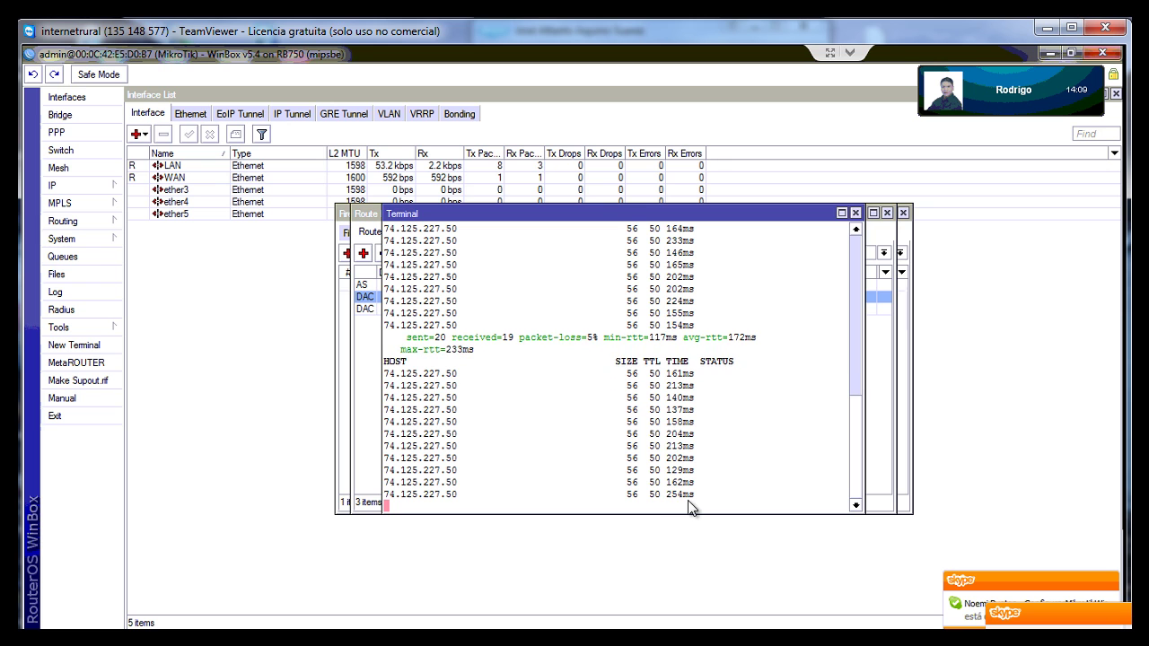
Add a simple queue named "pc prueba" with target address 192.168.3.2 and apply it
click(69, 186)
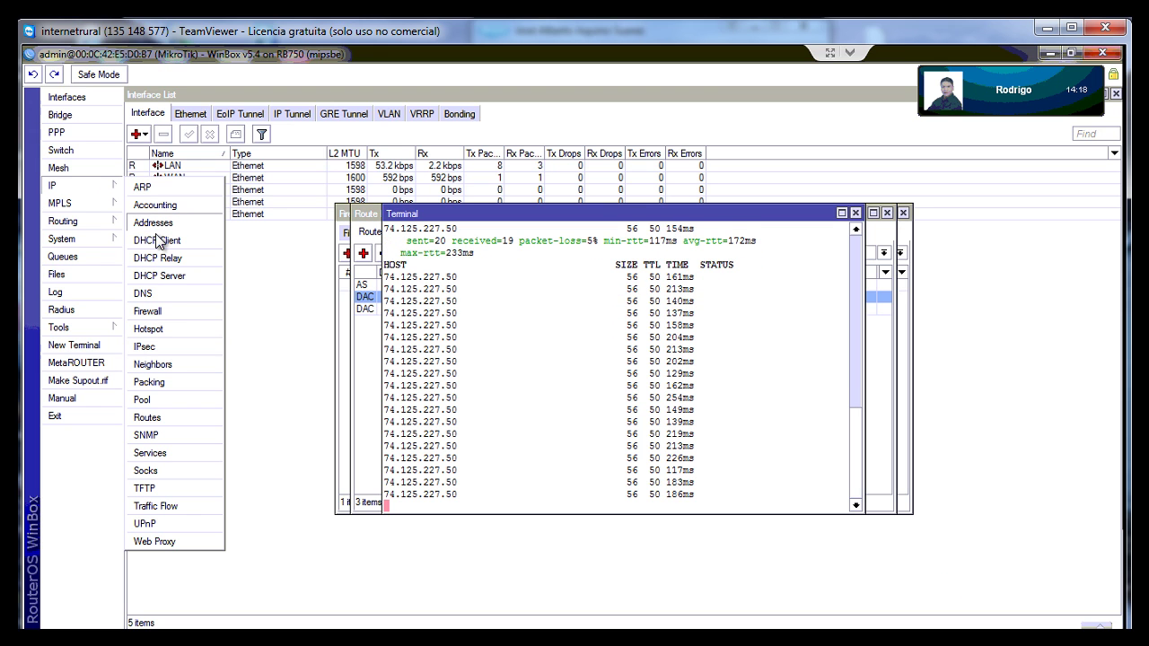
click(104, 329)
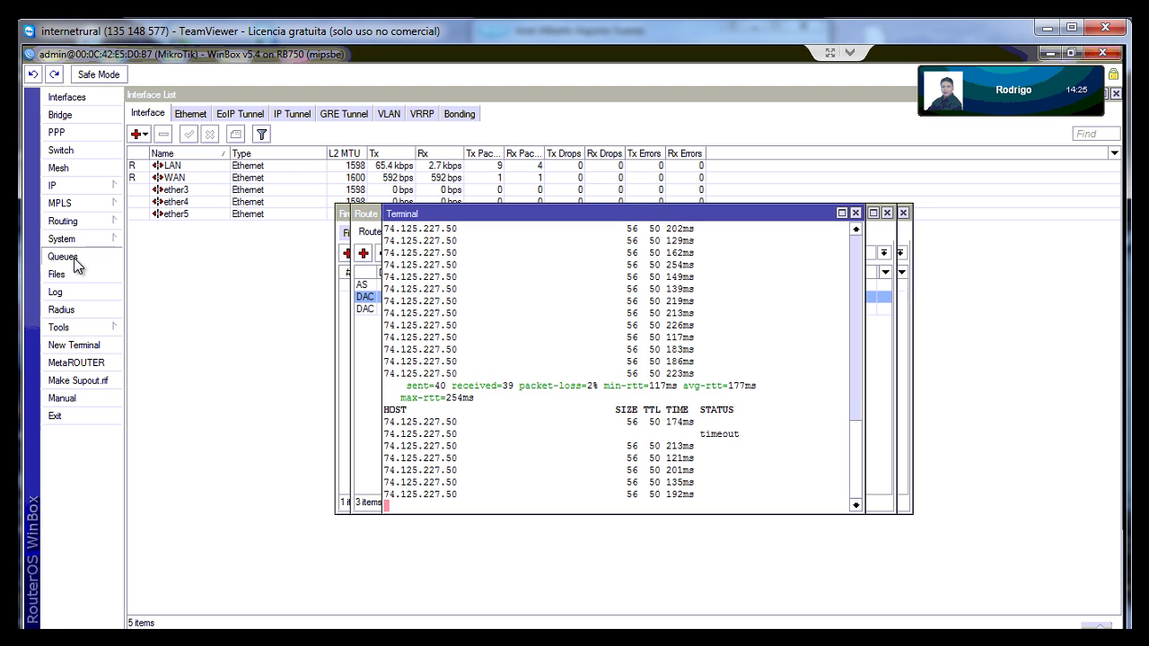
click(75, 258)
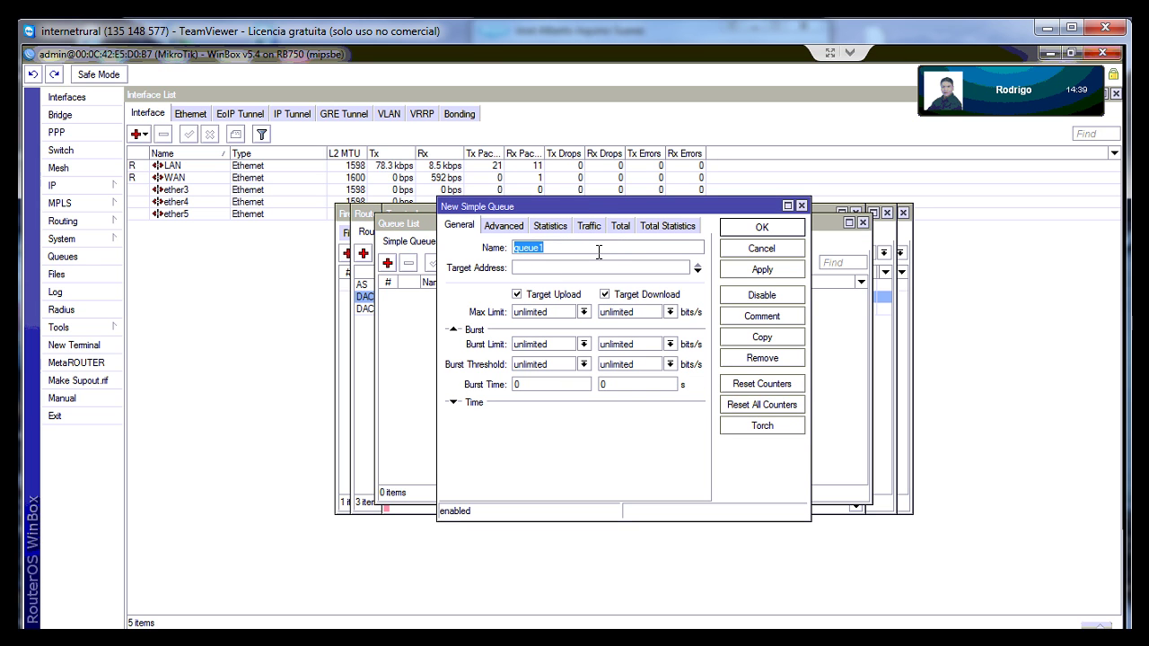
text(pc prueba)
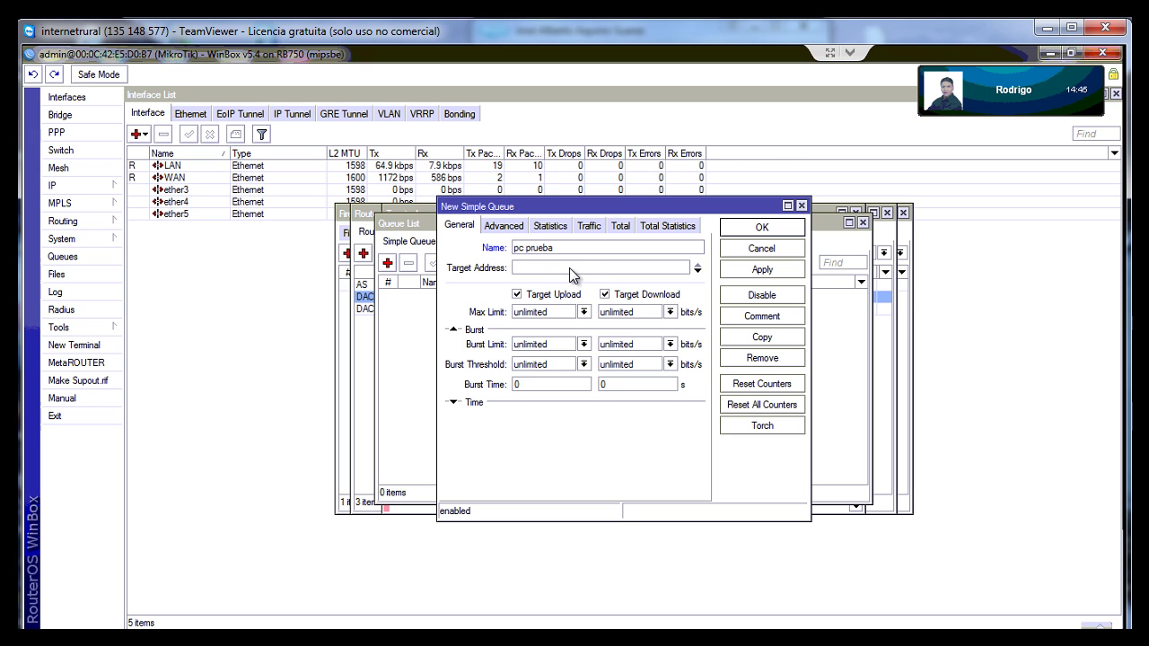
click(569, 268)
text(192.168.)
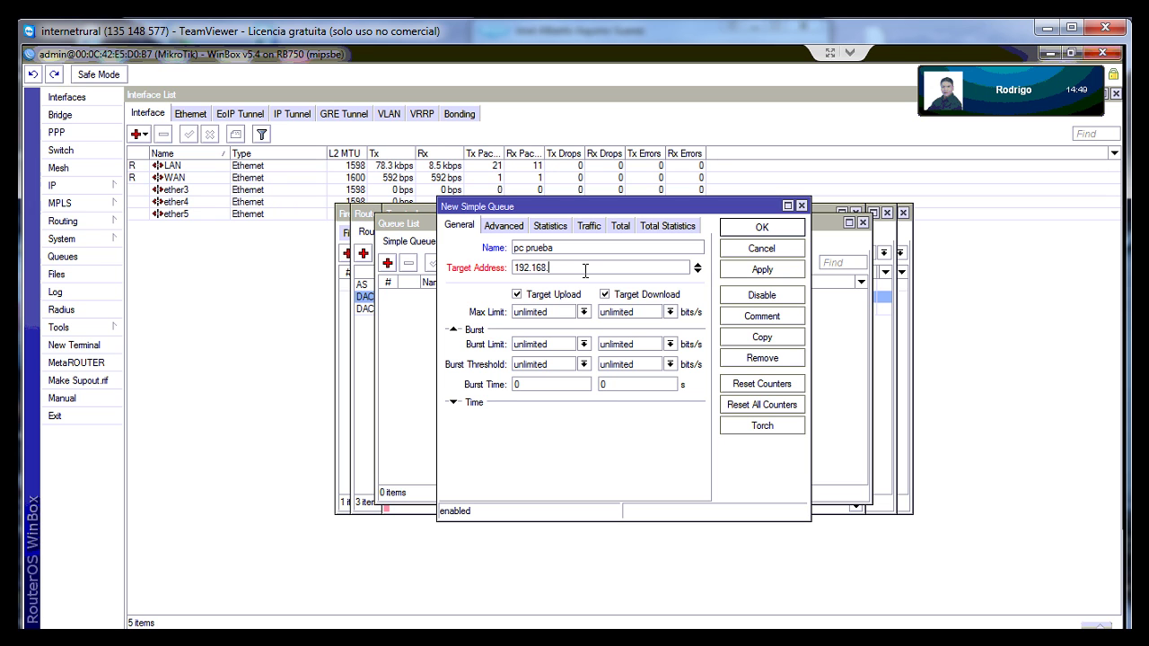
text(3.)
text(2)
key(Return)
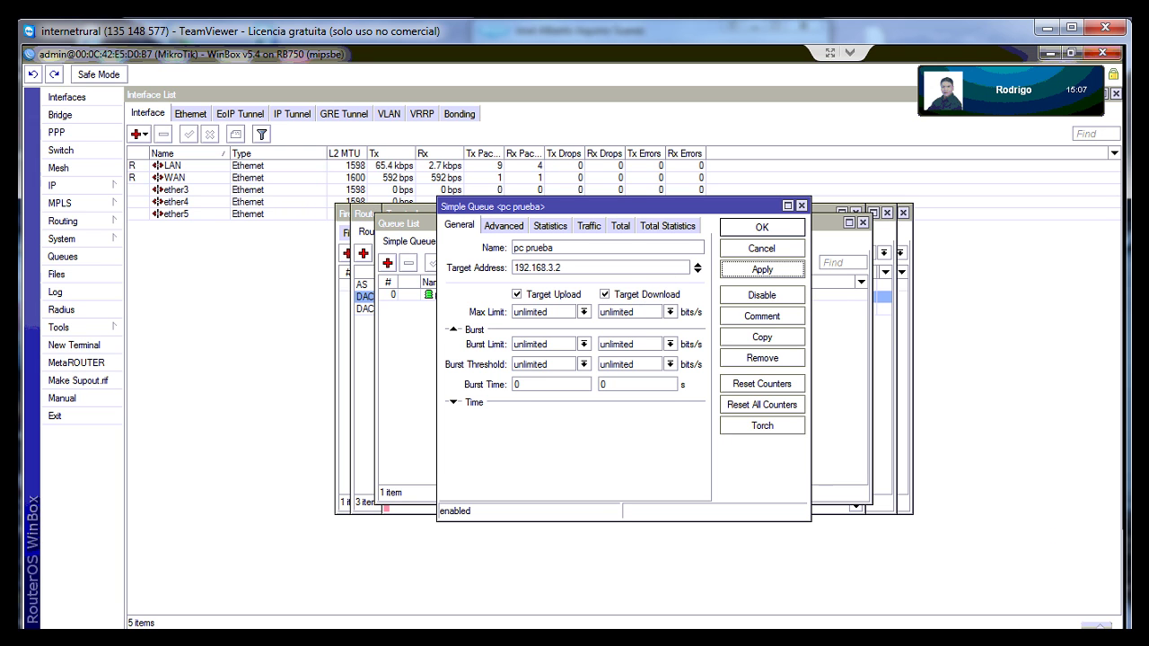
Switch to the Windows network connections and open the TCP/IPv4 properties of Conexión de área local
click(1059, 639)
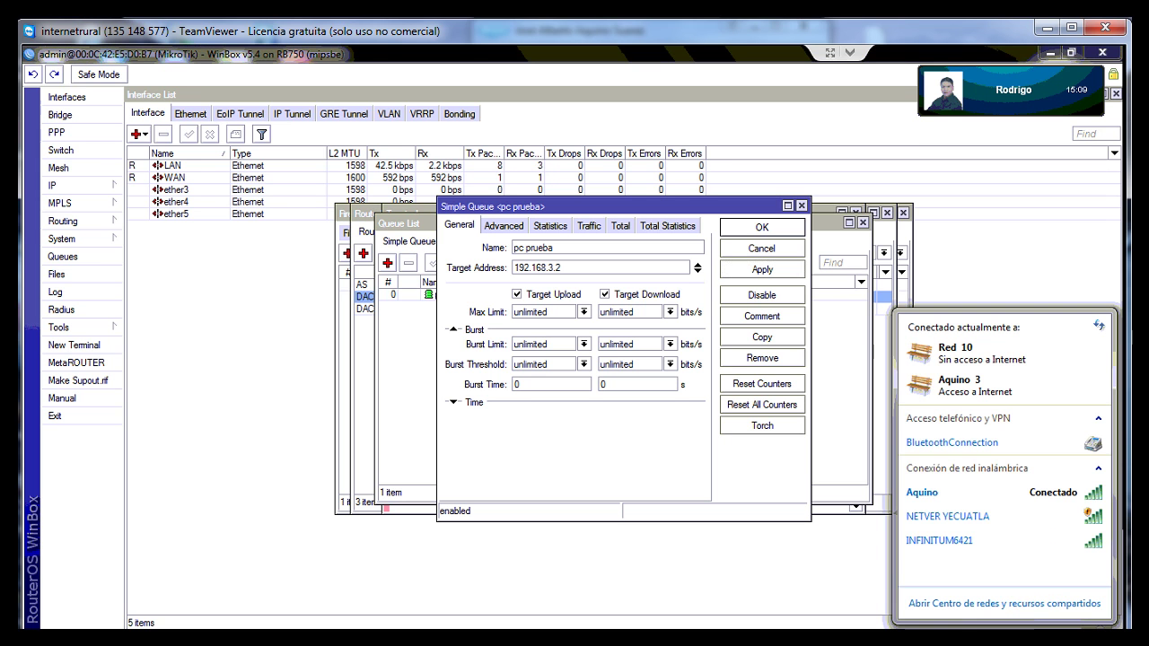
click(983, 607)
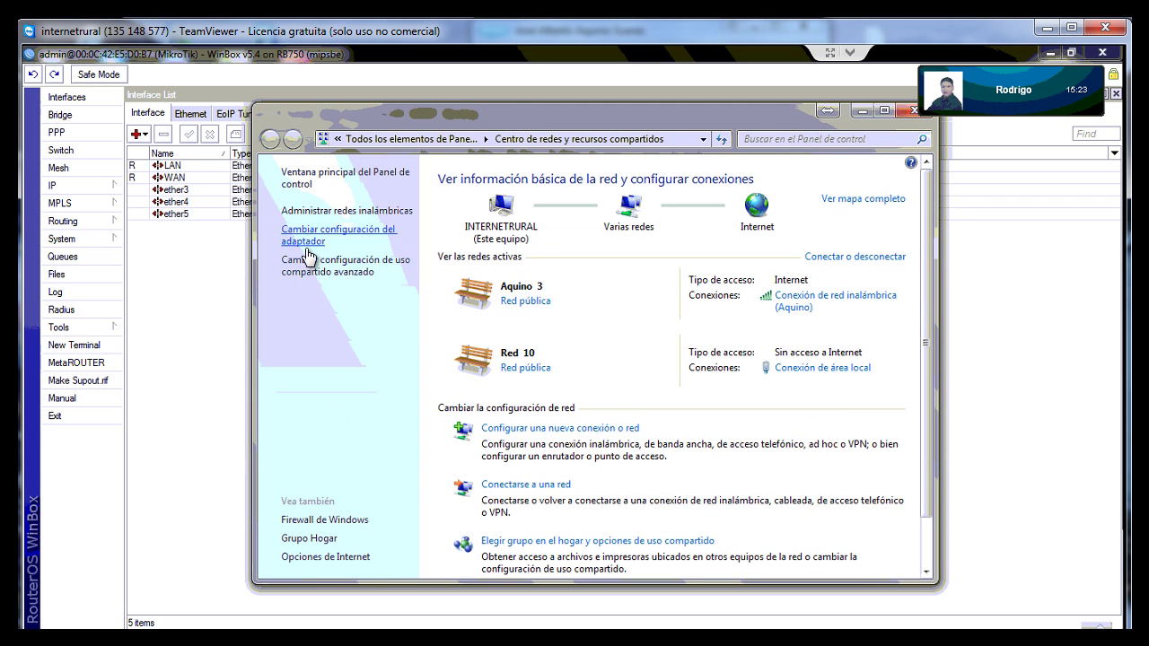
click(306, 250)
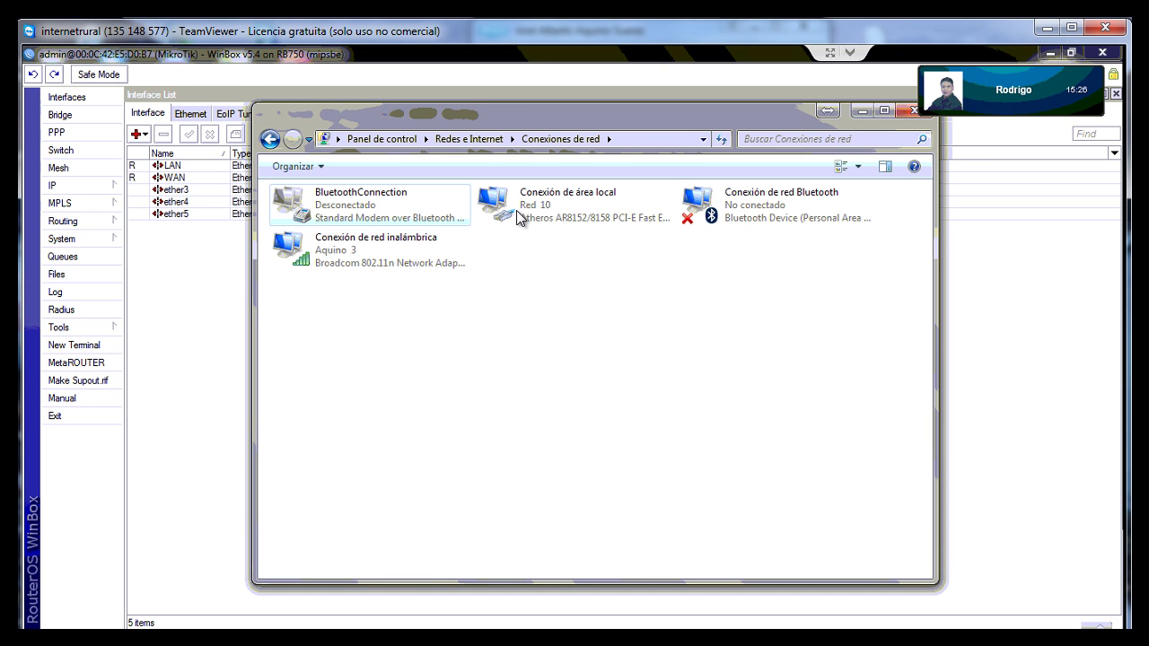
click(524, 216)
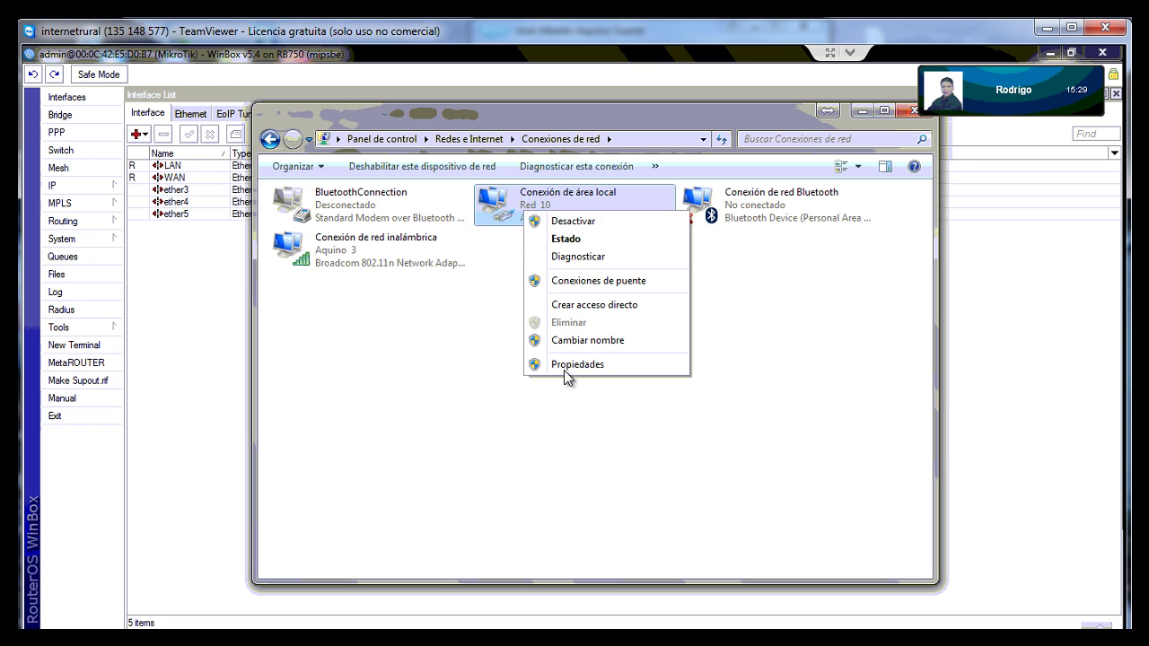
click(568, 364)
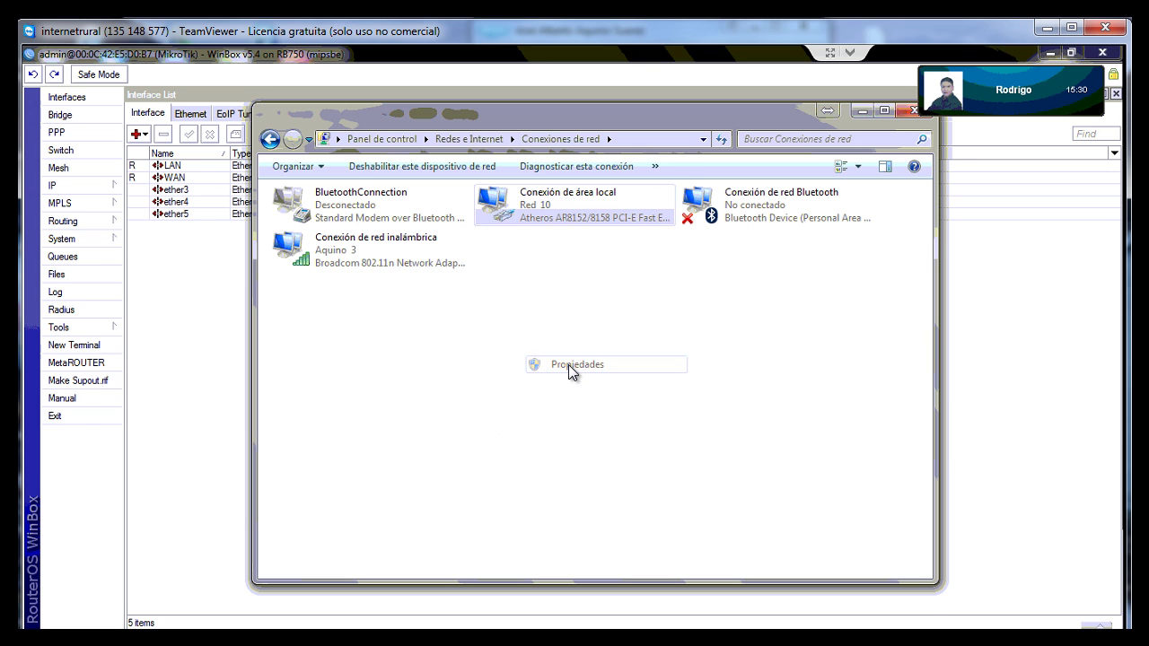
click(478, 365)
click(539, 430)
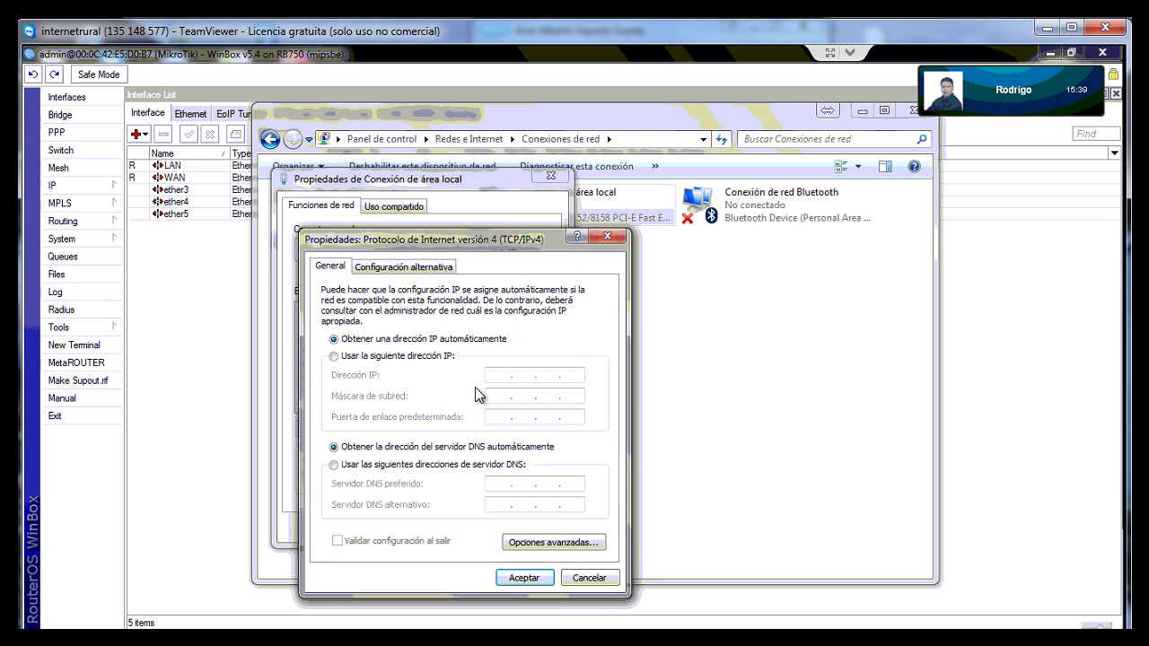
Assign the local area connection the static IP 192.168.3.2, subnet mask 255.255.255.0 and default gateway 192.168.3.1
click(341, 359)
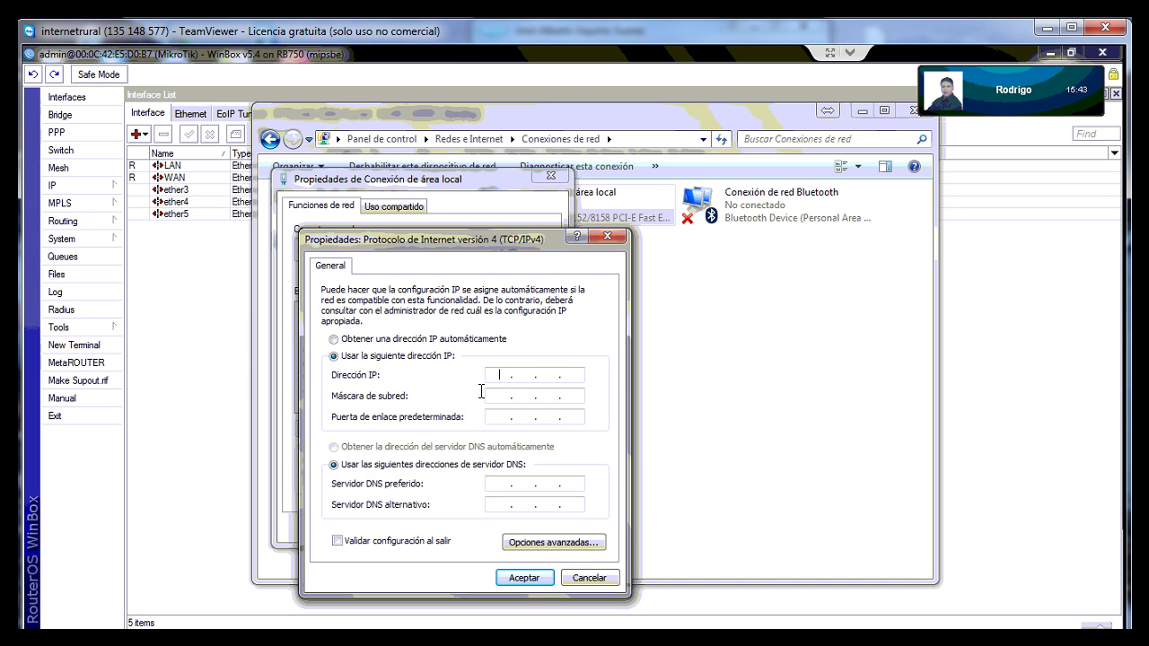
text(91)
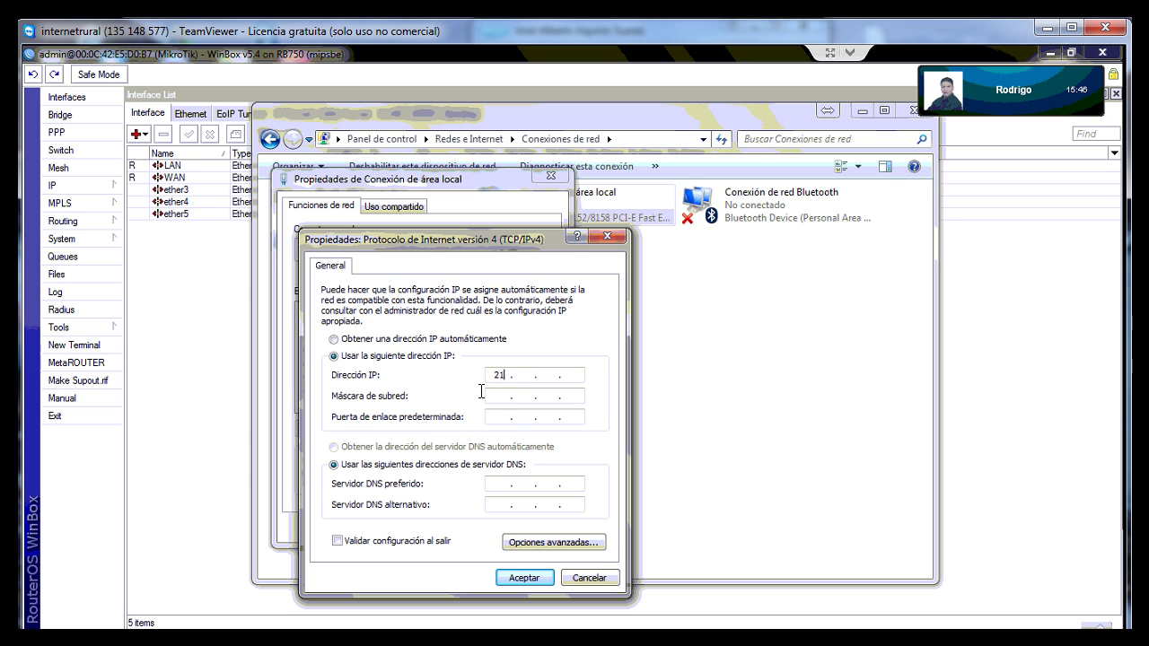
key(BackSpace)
key(BackSpace)
text(192.168.3.2)
click(499, 396)
click(498, 418)
text(192 . 168 . 3 . 1)
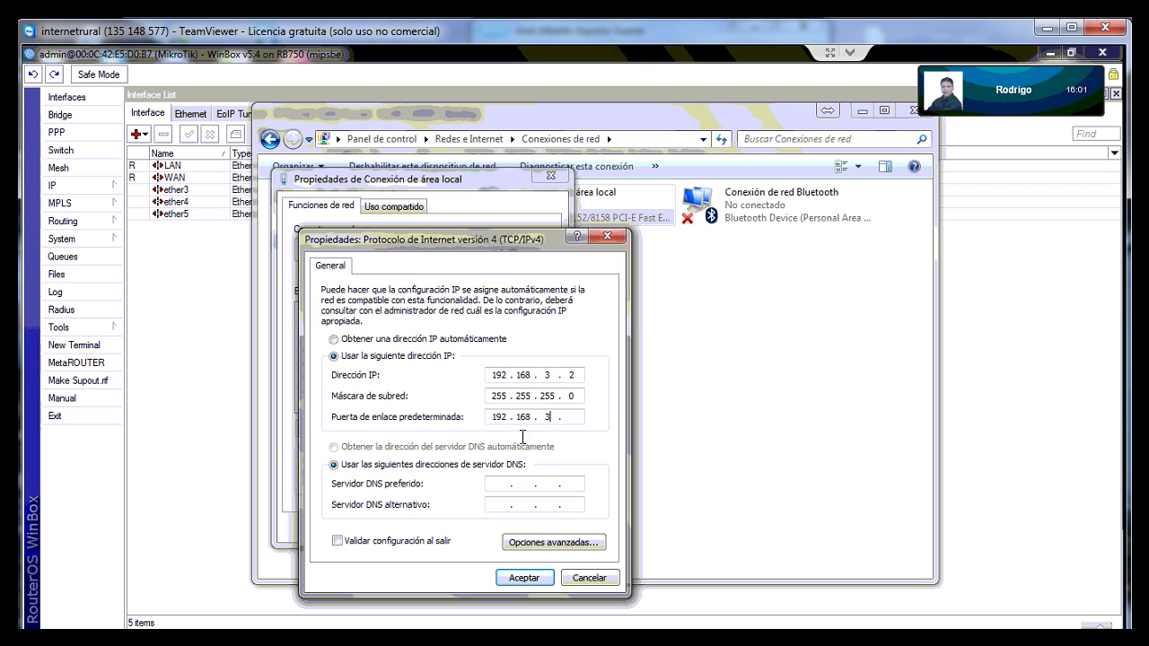
Set the preferred DNS to 192.168.3.1 and the alternate to 8.8.8.8, and save the local connection's settings despite the multiple-gateway warning
click(501, 488)
text(192 . 168 . 3 . 1)
click(497, 513)
text(8 . 8 . 8 . 8)
click(529, 580)
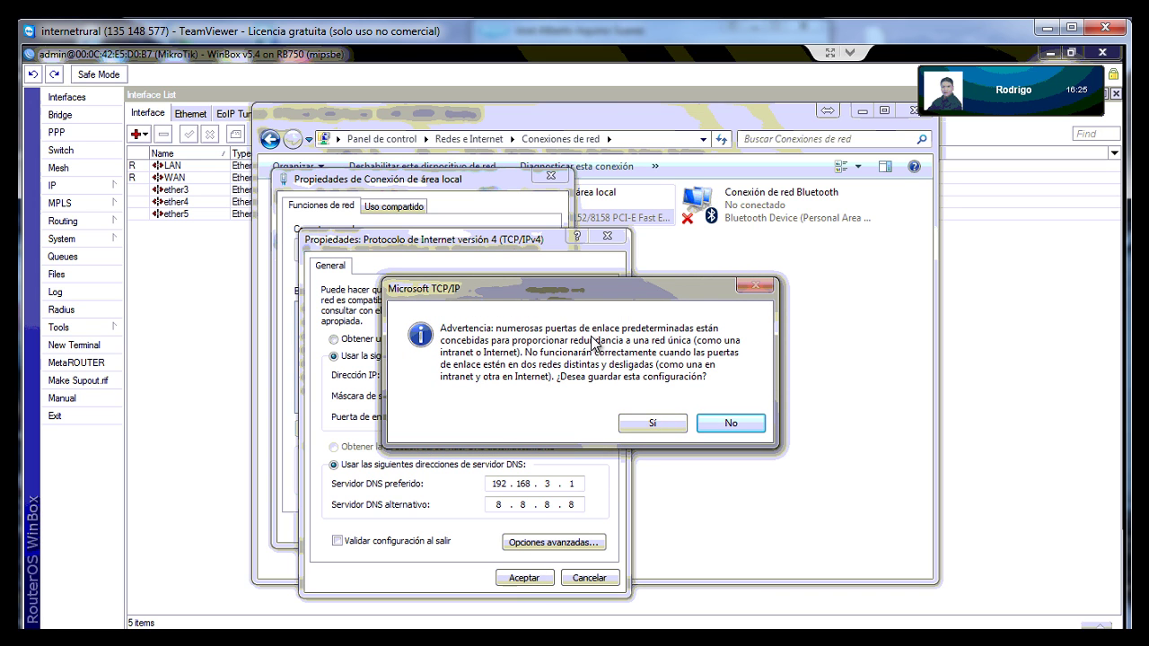
click(653, 426)
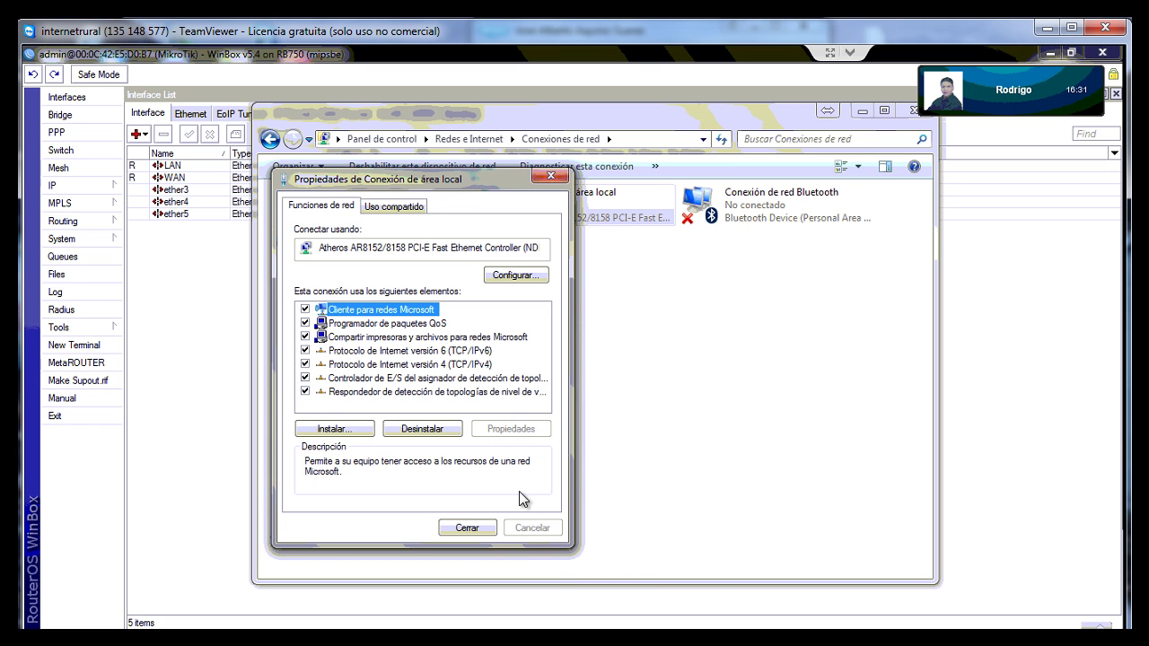
click(471, 532)
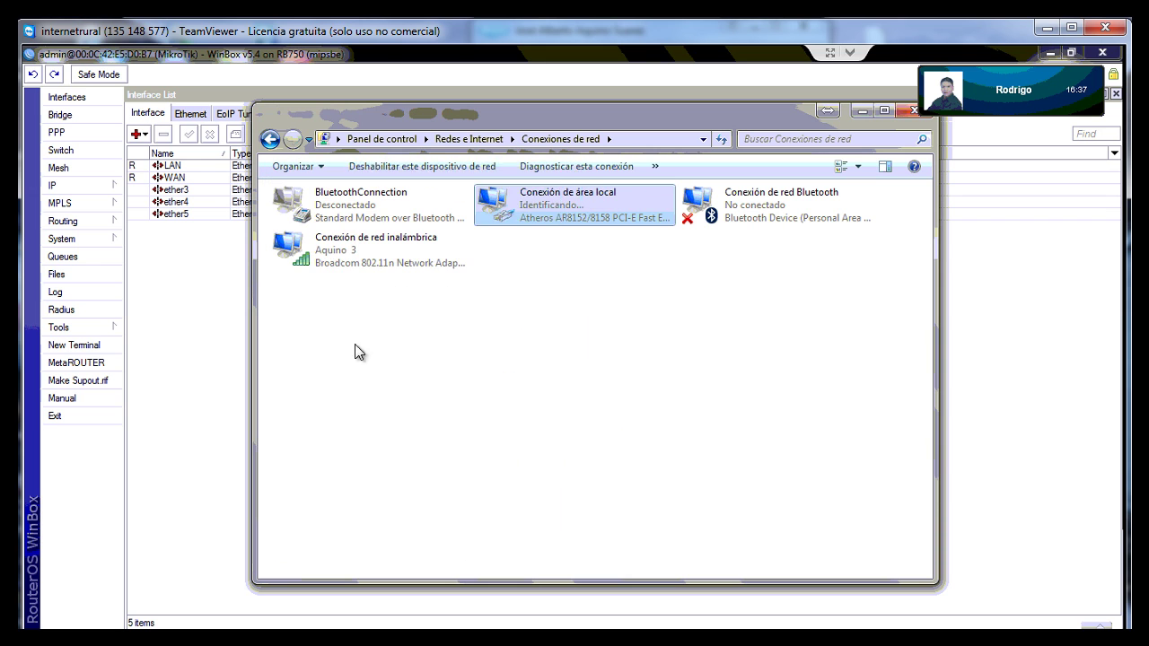
click(506, 414)
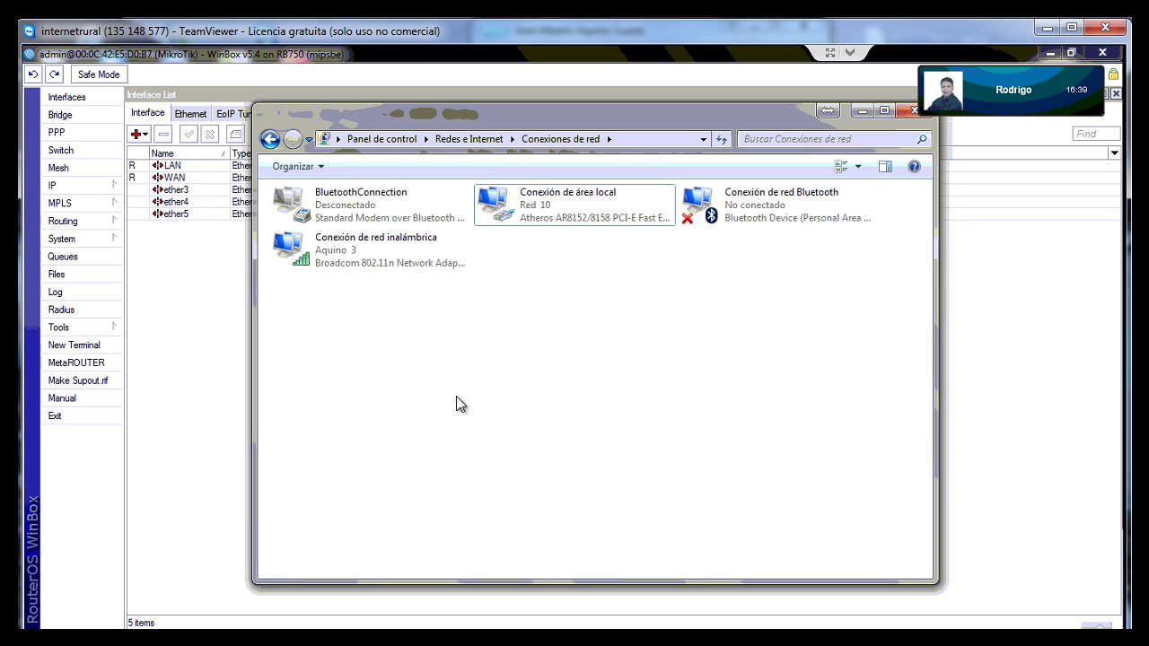